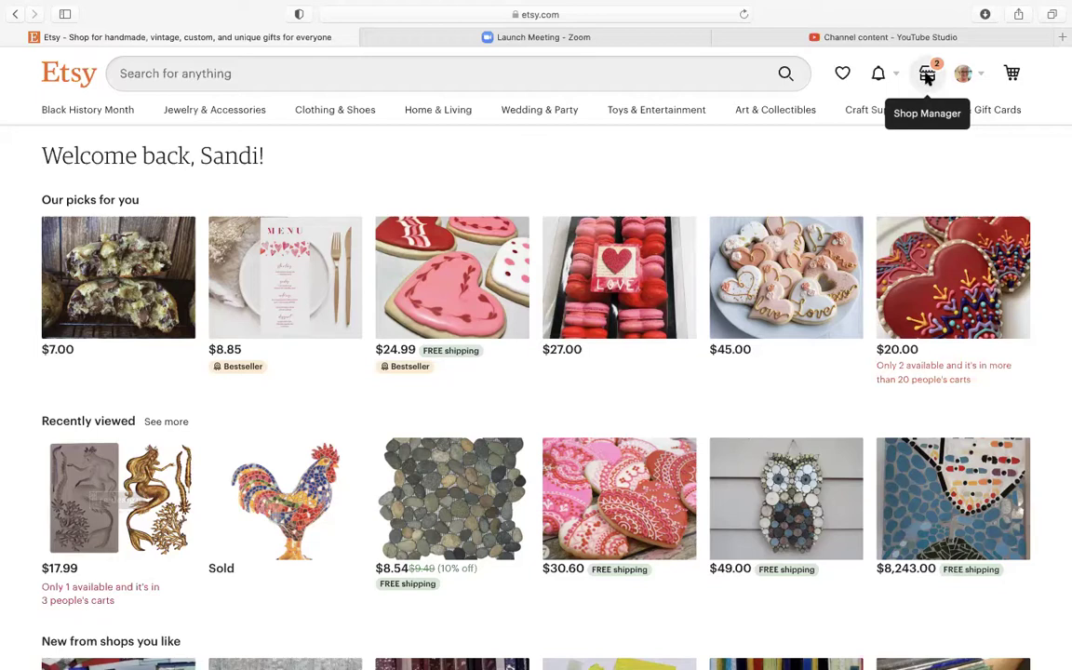
Go to the MosaicMavens storefront through Shop Manager and open the Amethyst Dream listing from all items.
{"action": "left_click", "coordinate": [927, 75]}
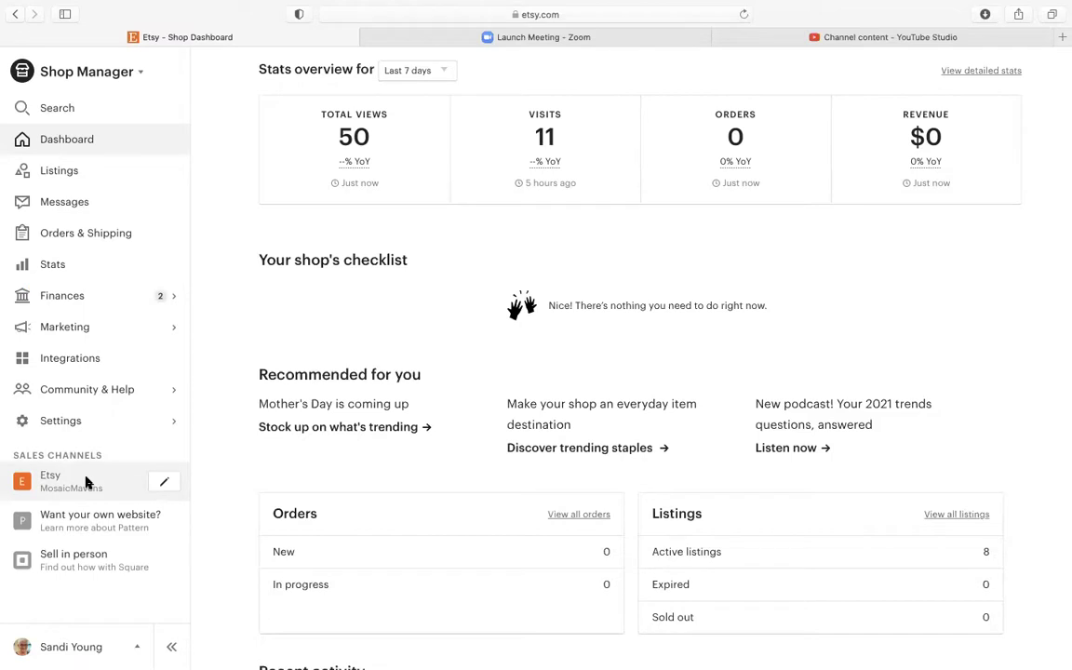
{"action": "left_click", "coordinate": [72, 483]}
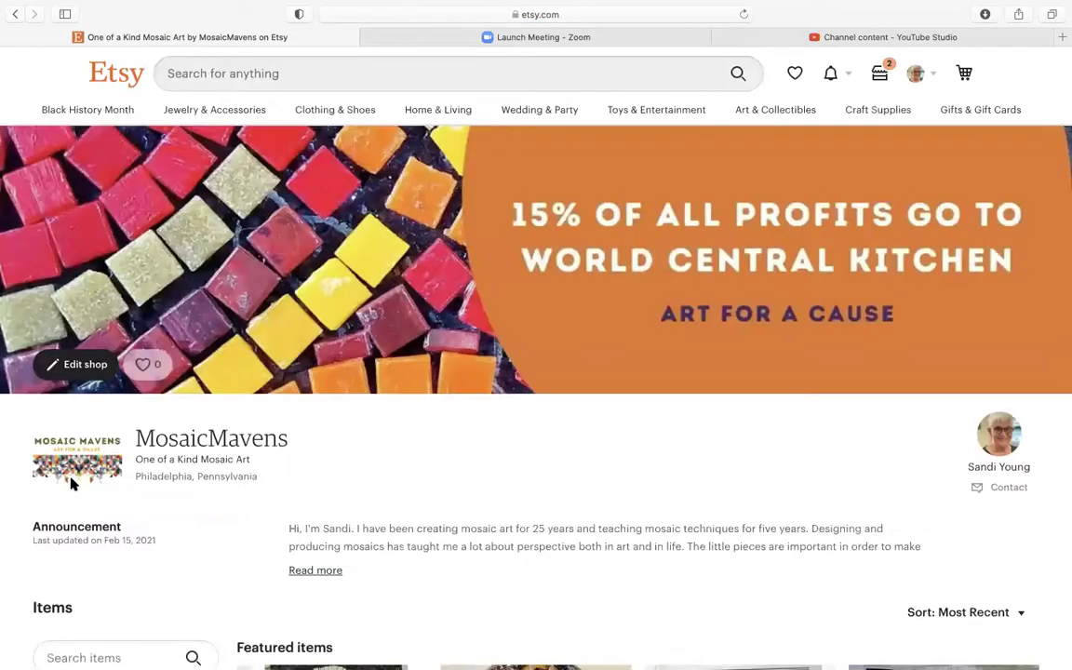
{"action": "scroll", "coordinate": [333, 421], "scroll_direction": "down", "scroll_amount": 5}
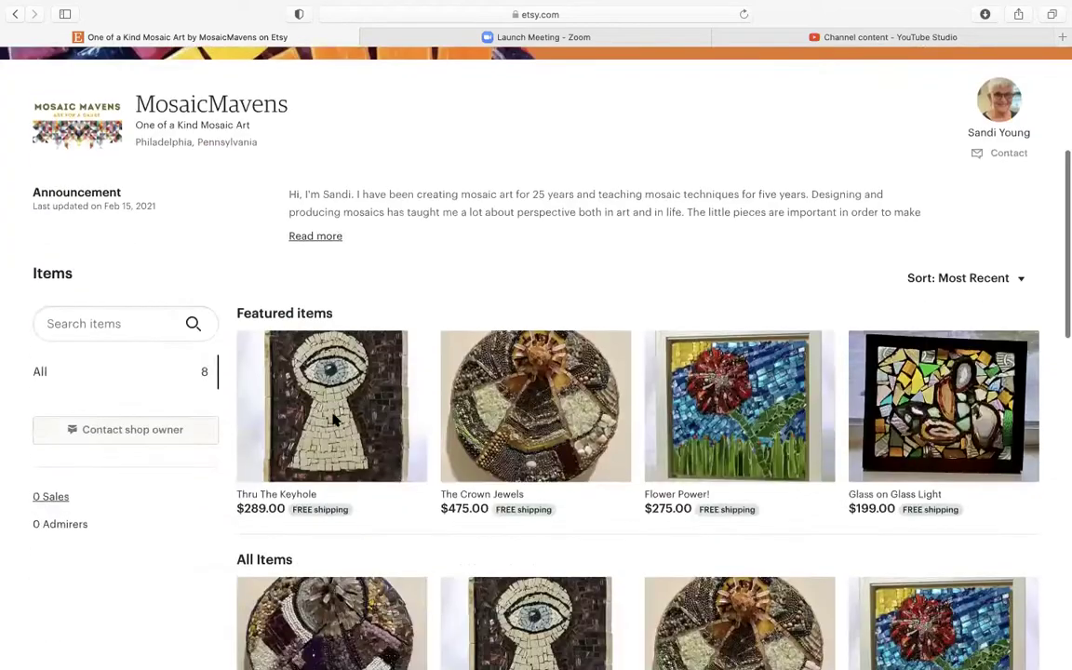
{"action": "scroll", "coordinate": [333, 421], "scroll_direction": "down", "scroll_amount": 3}
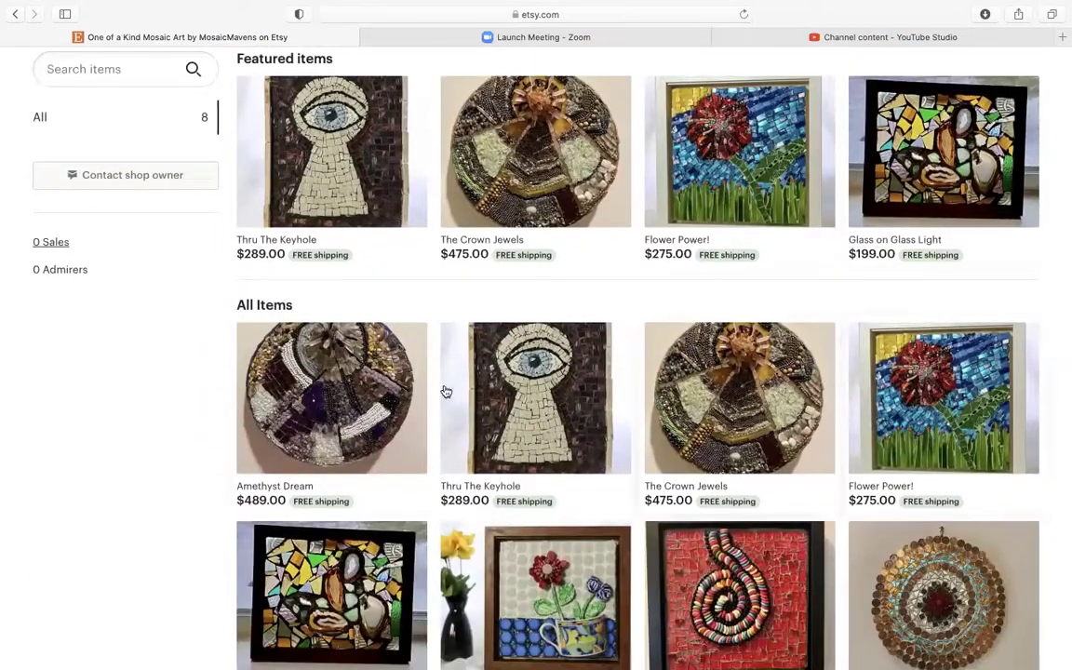
{"action": "scroll", "coordinate": [367, 459], "scroll_direction": "down", "scroll_amount": 4}
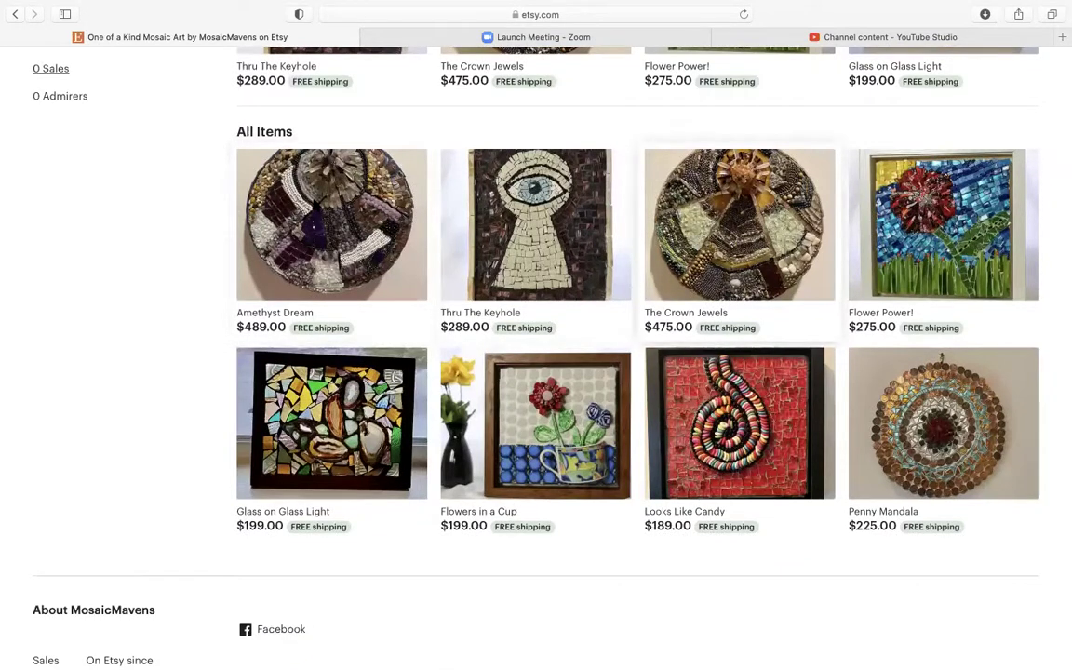
{"action": "left_click", "coordinate": [307, 210]}
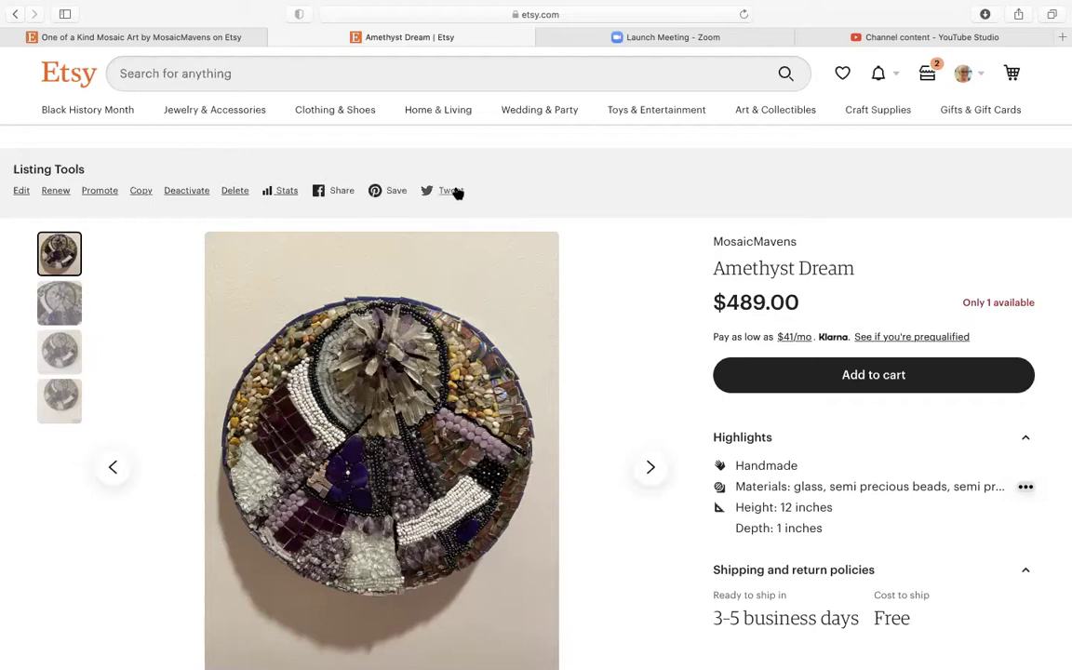
Open the Amethyst Dream listing for editing and upload a product video to its Video section.
{"action": "left_click", "coordinate": [22, 191]}
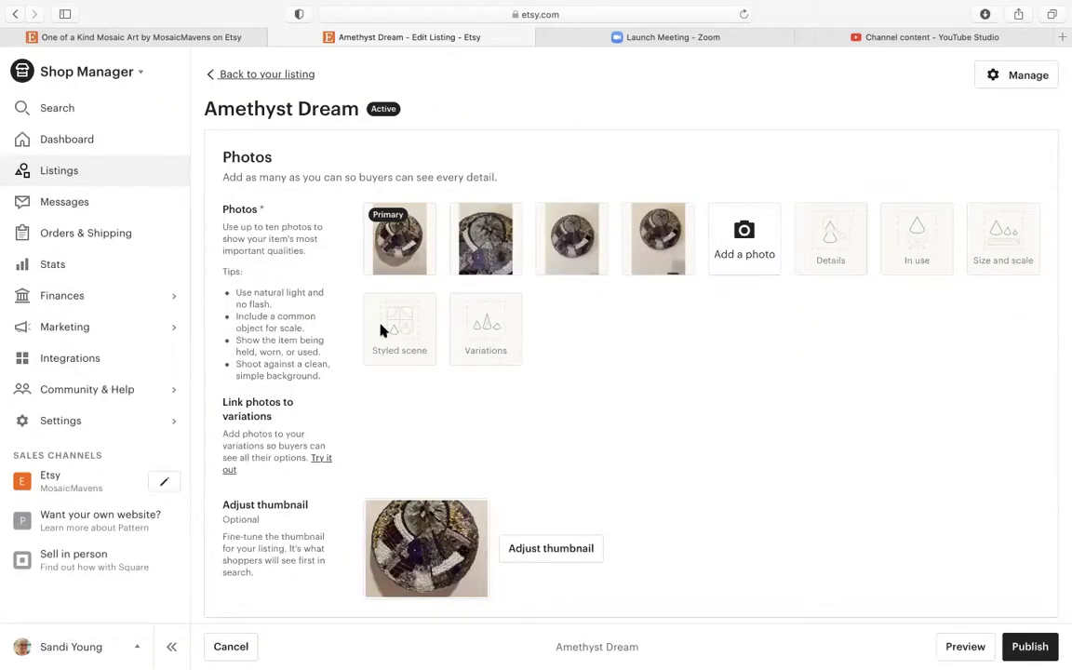
{"action": "scroll", "coordinate": [456, 346], "scroll_direction": "down", "scroll_amount": 5}
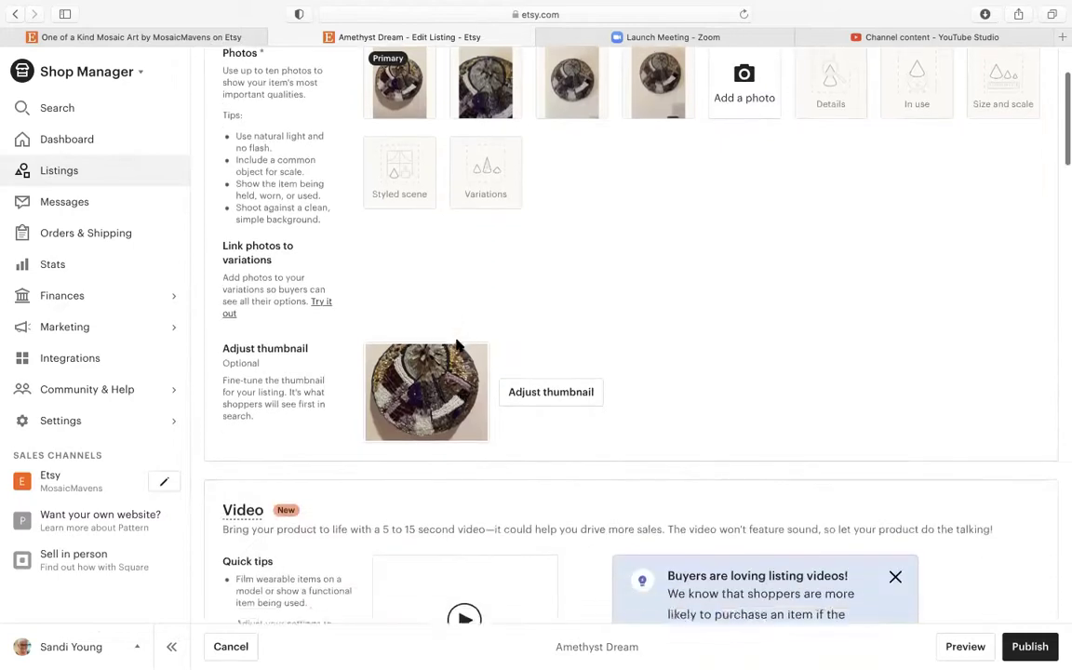
{"action": "scroll", "coordinate": [450, 394], "scroll_direction": "down", "scroll_amount": 7}
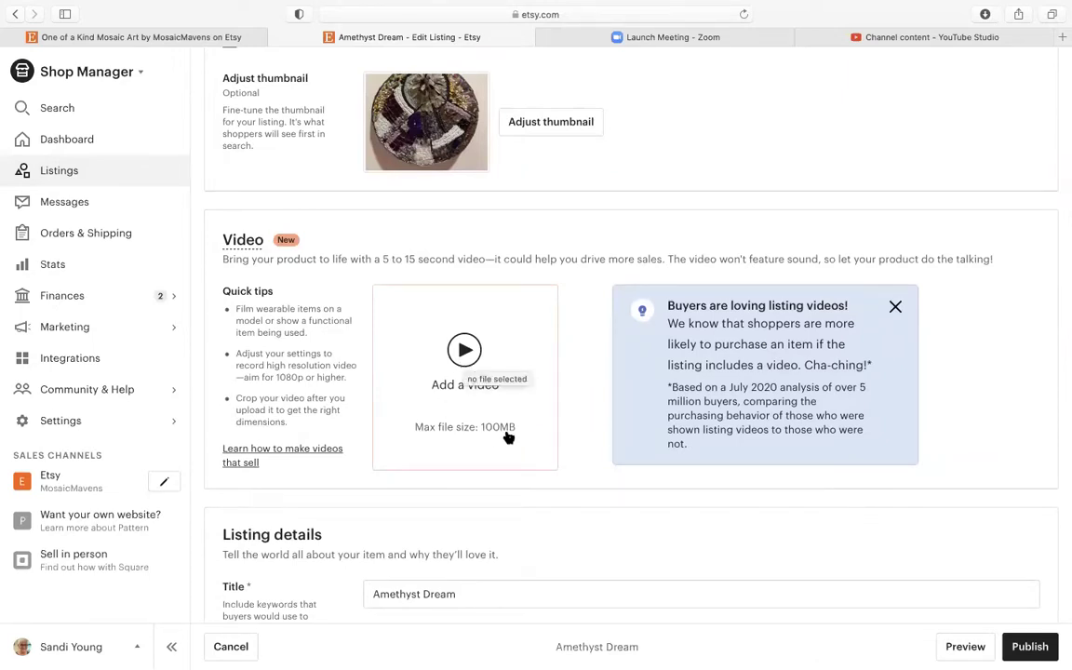
{"action": "left_click", "coordinate": [465, 350]}
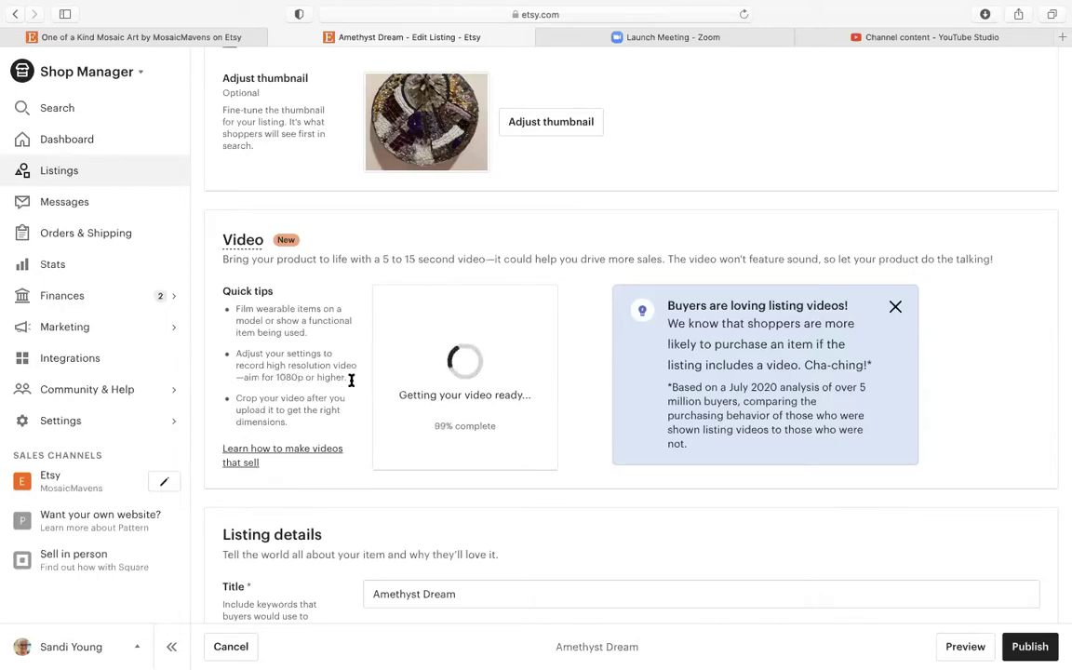
Highlight the quick tips about recording in 1080p or higher and cropping the video after upload.
{"action": "left_click_drag", "start_coordinate": [352, 381], "coordinate": [229, 353]}
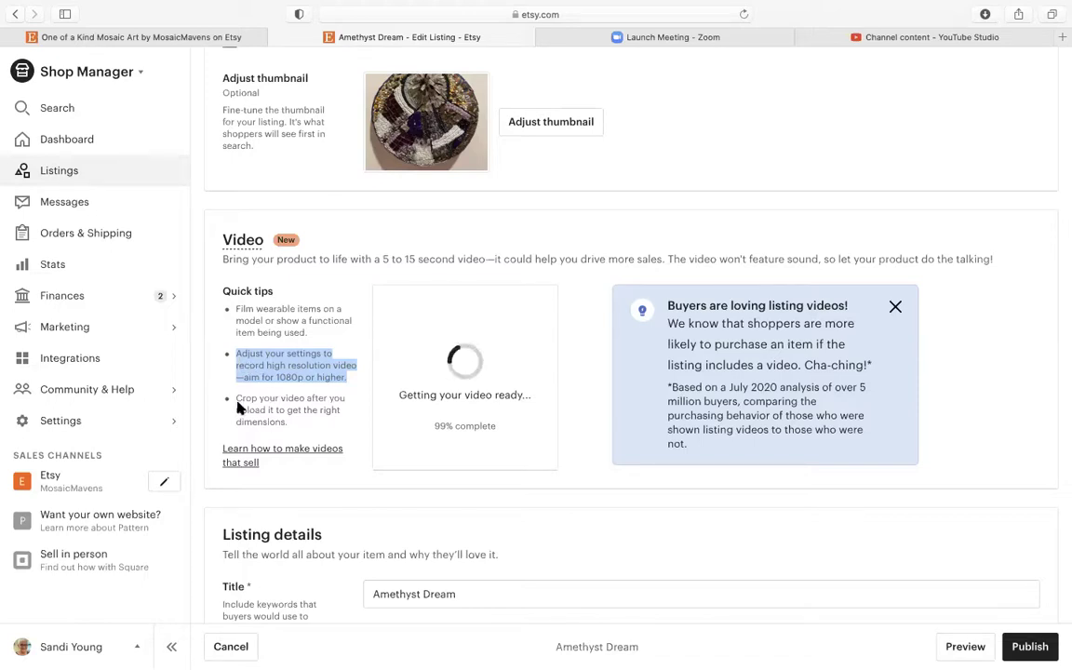
{"action": "left_click_drag", "start_coordinate": [237, 401], "coordinate": [300, 419]}
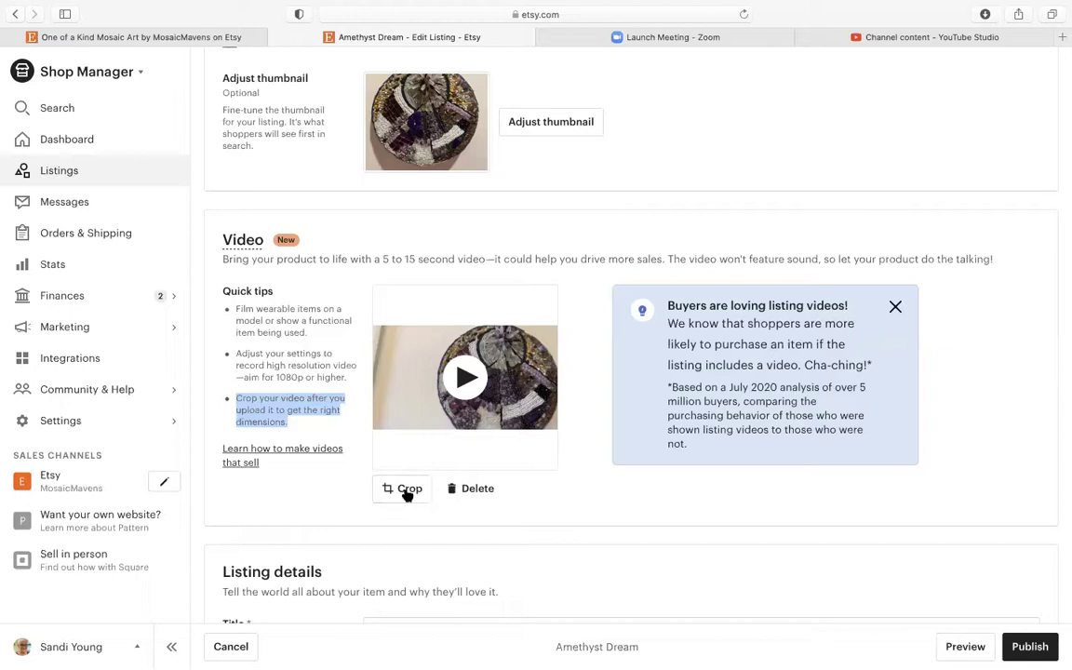
Publish the Amethyst Dream listing with its added video.
{"action": "scroll", "coordinate": [565, 455], "scroll_direction": "down", "scroll_amount": 6}
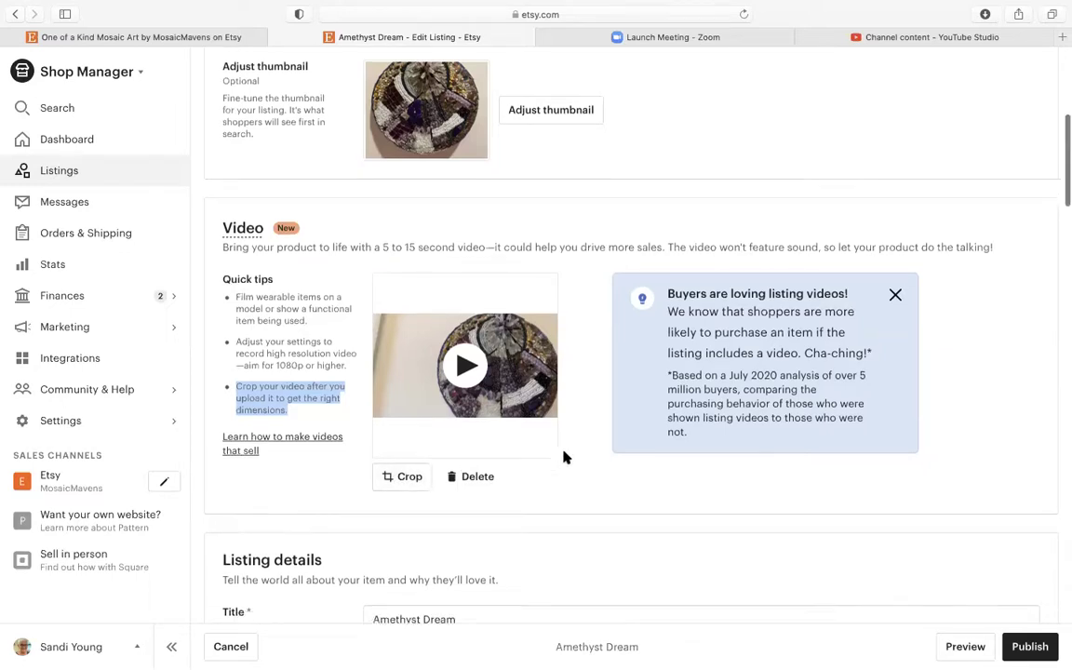
{"action": "scroll", "coordinate": [565, 455], "scroll_direction": "down", "scroll_amount": 4}
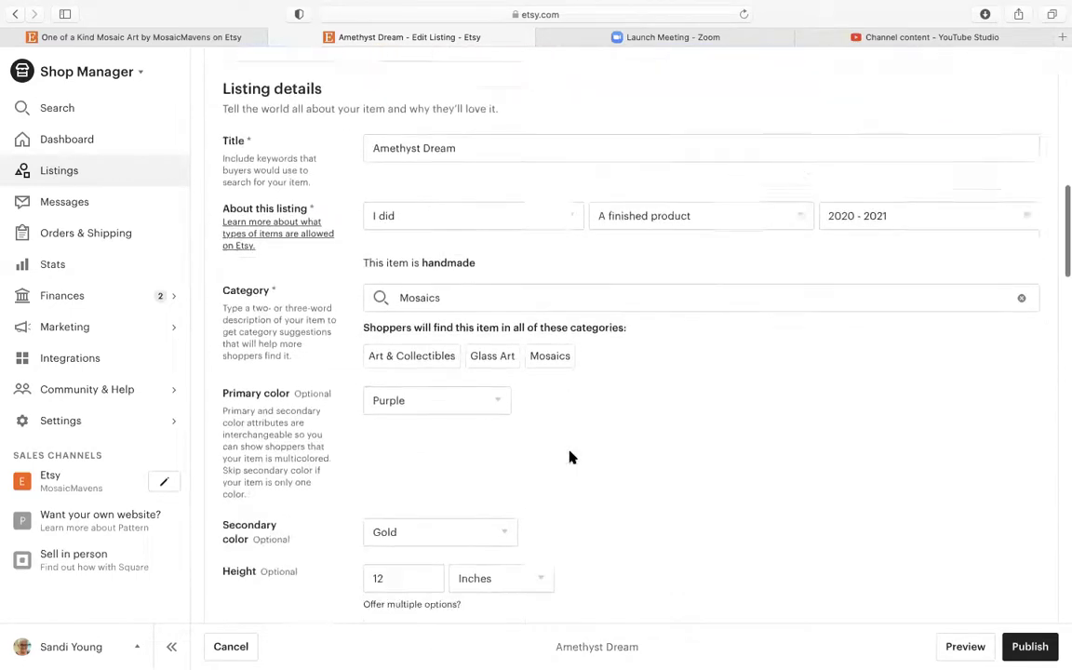
{"action": "left_click", "coordinate": [1029, 647]}
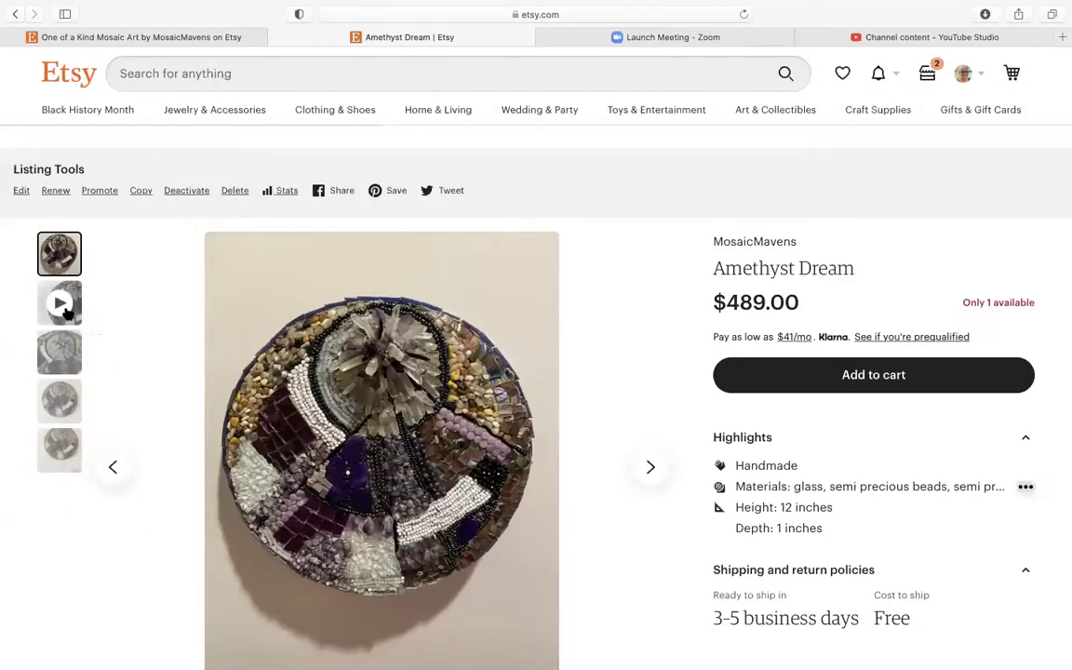
Play the video in the published Amethyst Dream listing's gallery to check it.
{"action": "left_click", "coordinate": [57, 304]}
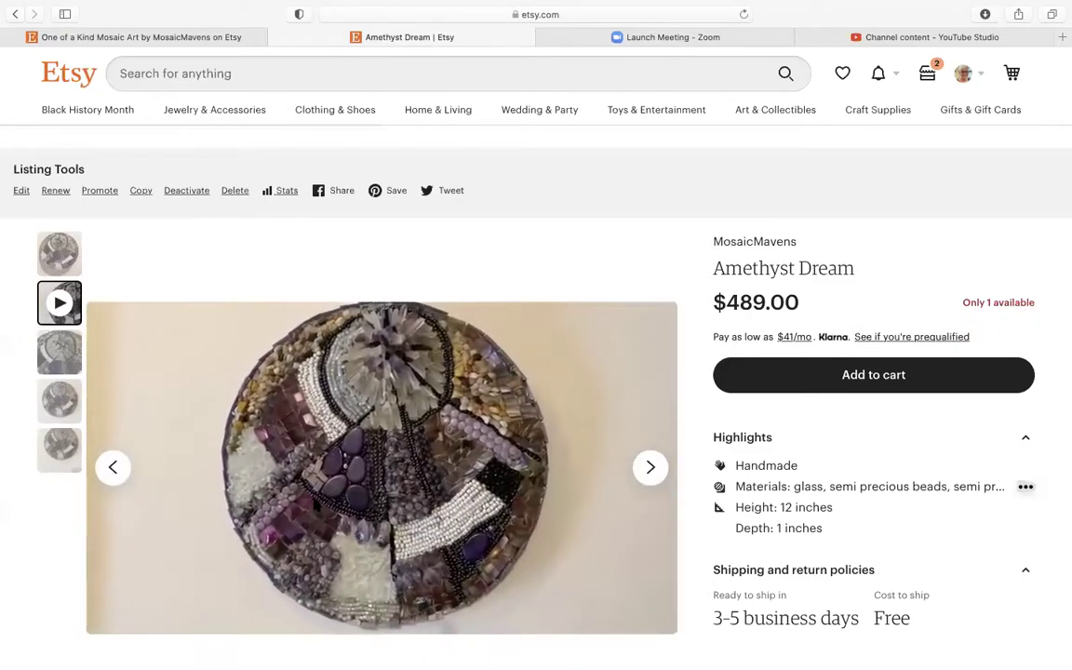
{"action": "scroll", "coordinate": [238, 593], "scroll_direction": "down", "scroll_amount": 2}
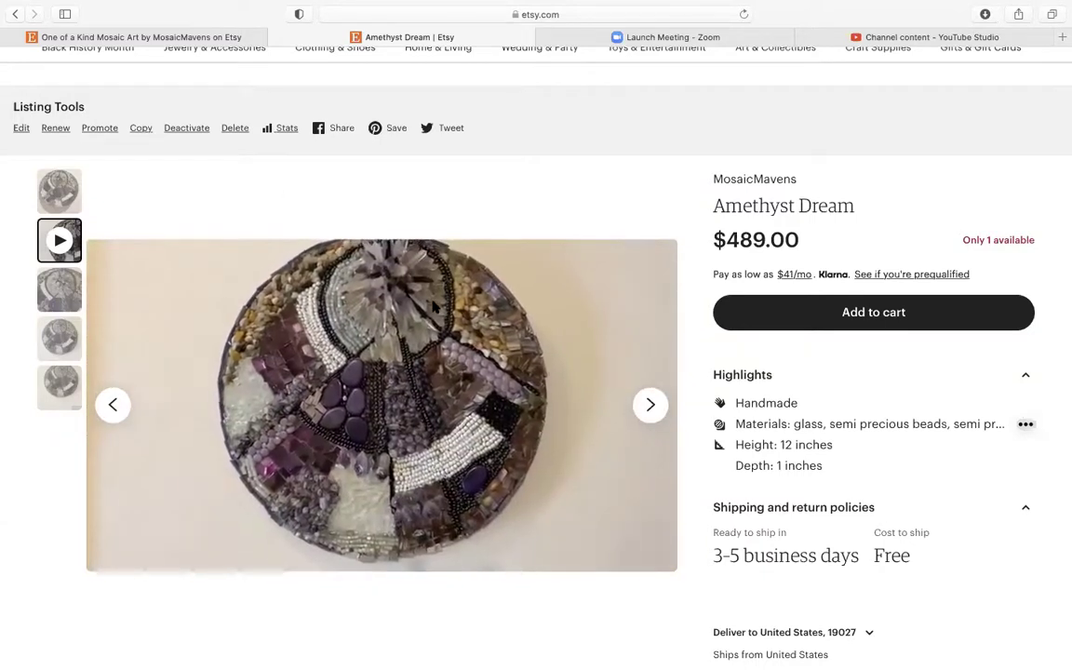
{"action": "scroll", "coordinate": [433, 307], "scroll_direction": "up", "scroll_amount": 2}
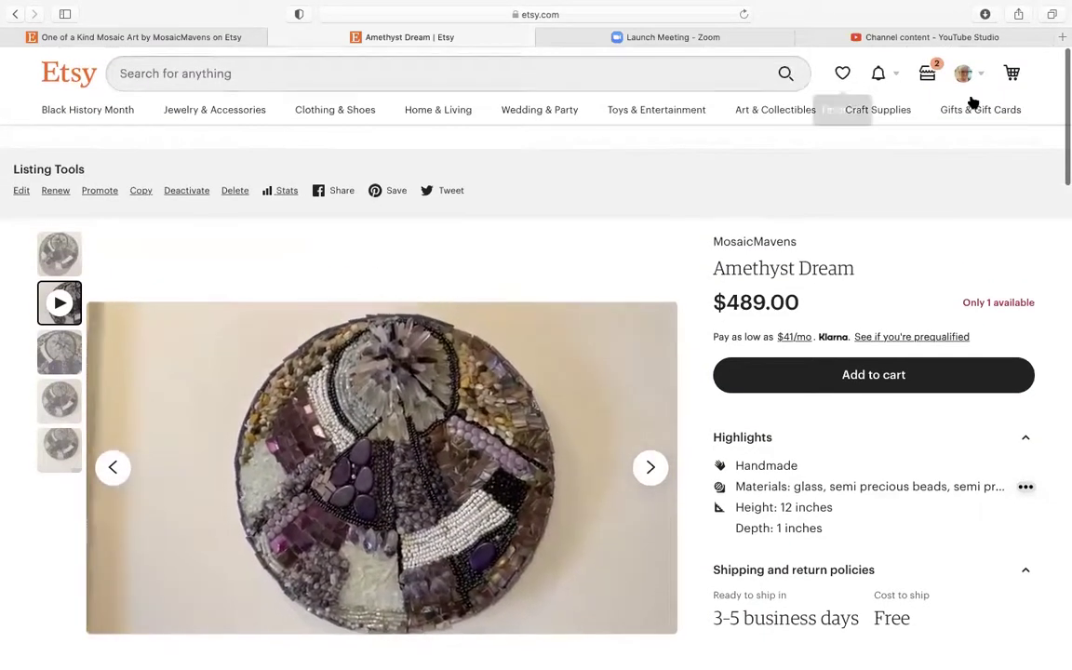
Return to the MosaicMavens storefront through Shop Manager and open The Crown Jewels listing.
{"action": "left_click", "coordinate": [926, 78]}
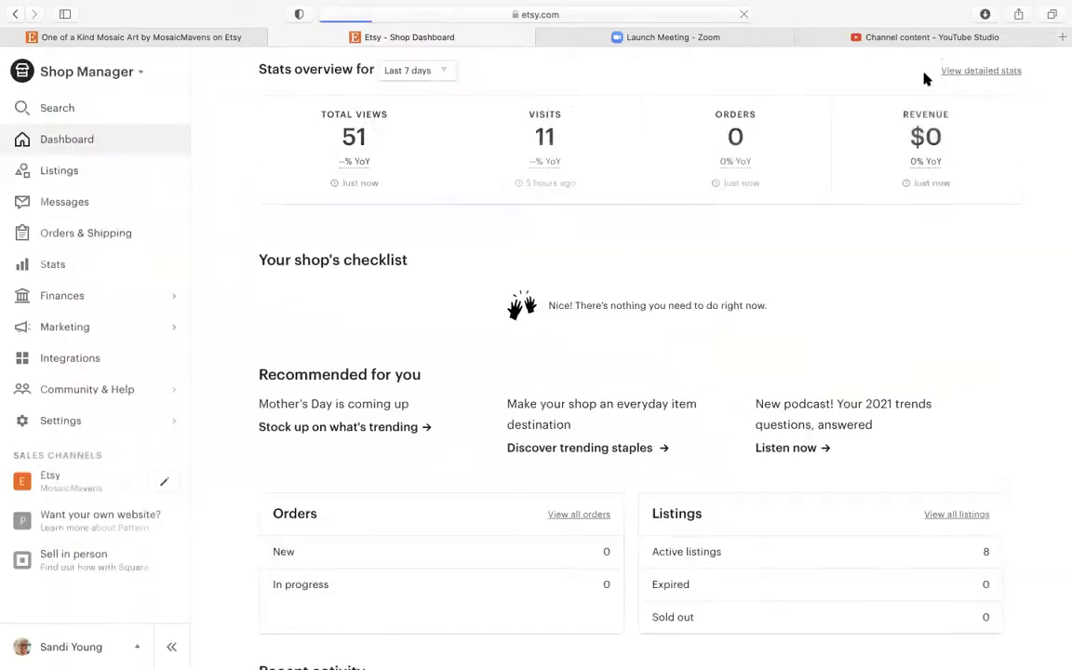
{"action": "left_click", "coordinate": [57, 479]}
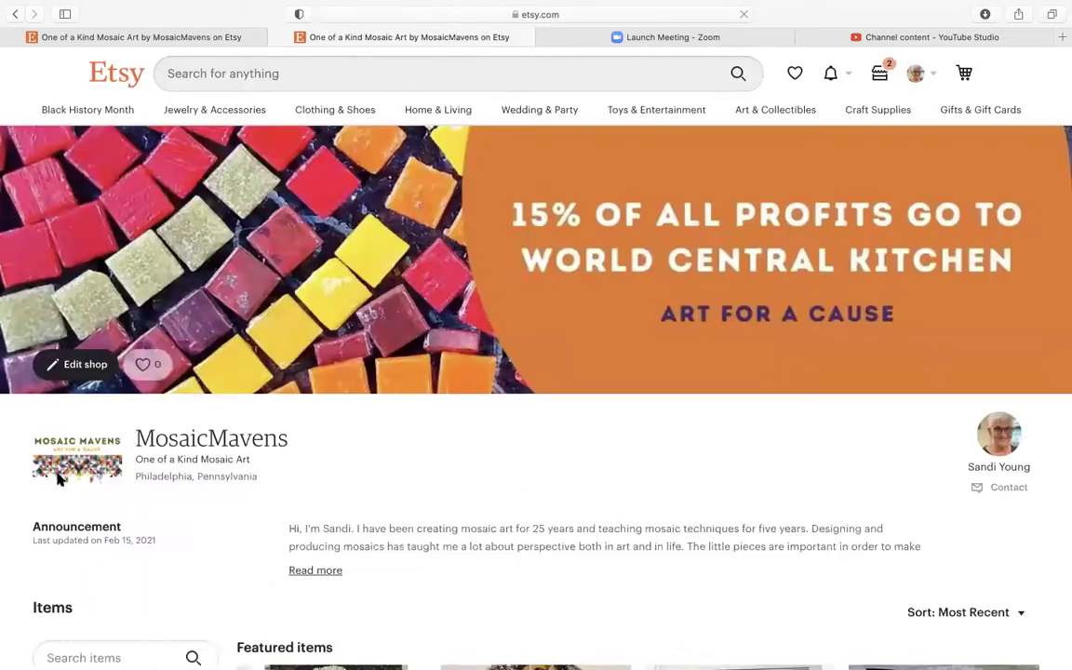
{"action": "scroll", "coordinate": [354, 438], "scroll_direction": "down", "scroll_amount": 1}
{"action": "scroll", "coordinate": [354, 439], "scroll_direction": "down", "scroll_amount": 10}
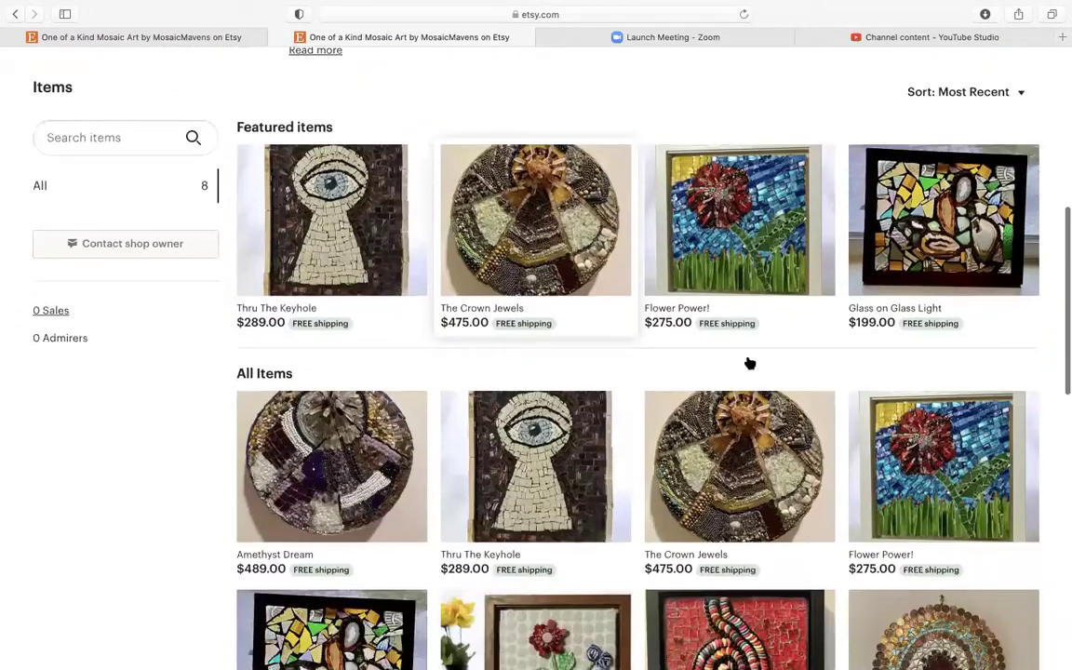
{"action": "scroll", "coordinate": [749, 363], "scroll_direction": "down", "scroll_amount": 4}
{"action": "left_click", "coordinate": [736, 354]}
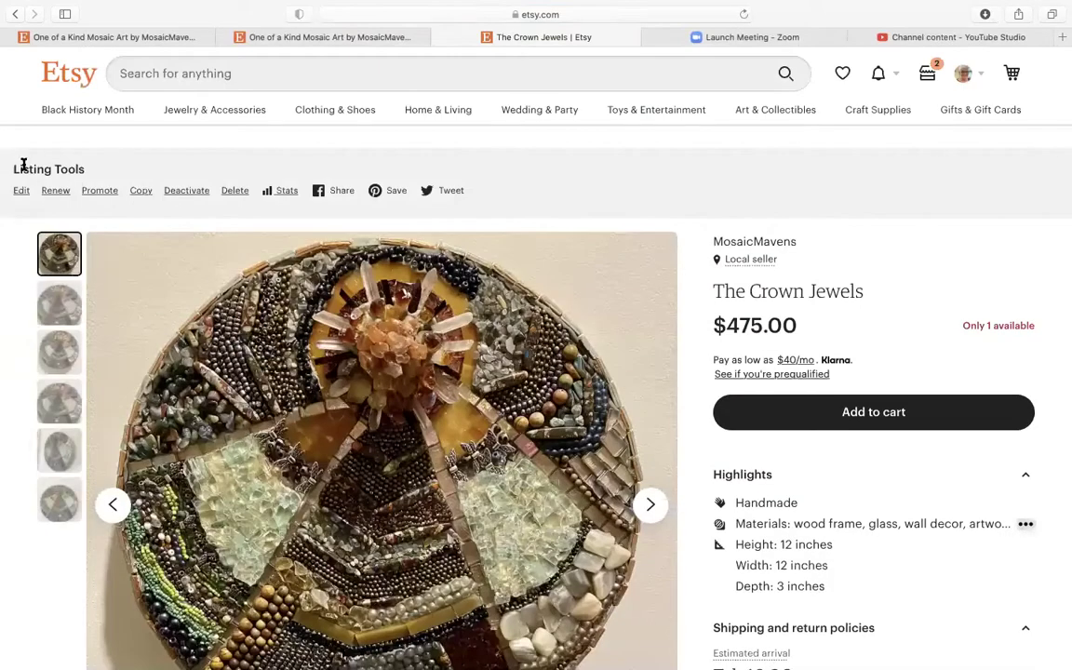
Open The Crown Jewels listing for editing and upload a product video to its Video section.
{"action": "left_click", "coordinate": [20, 192]}
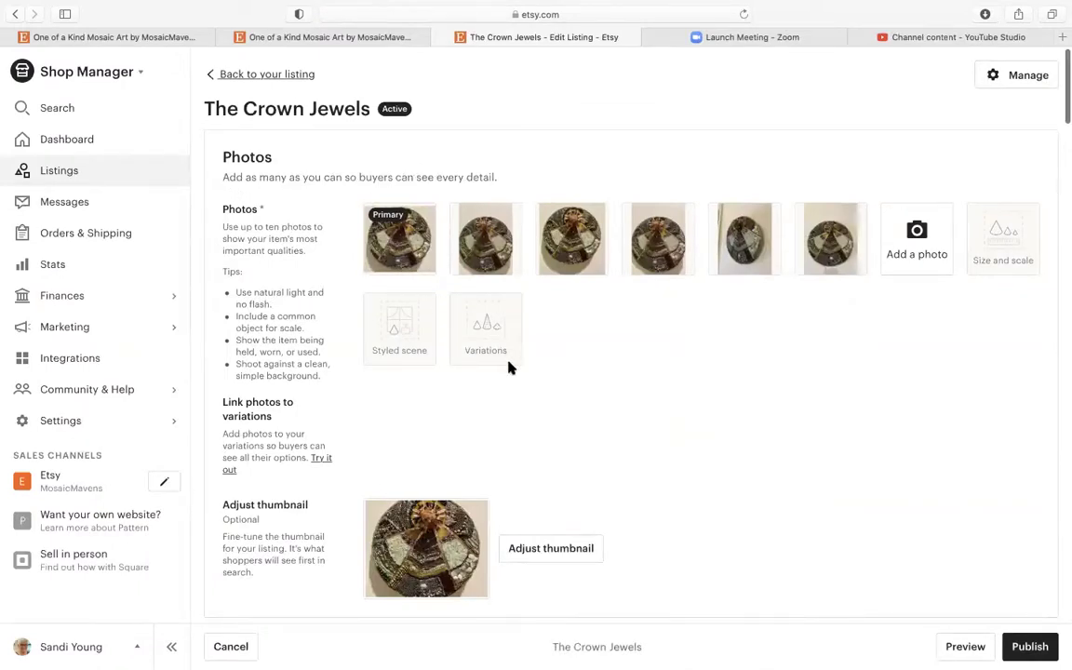
{"action": "scroll", "coordinate": [510, 366], "scroll_direction": "down", "scroll_amount": 4}
{"action": "scroll", "coordinate": [421, 372], "scroll_direction": "down", "scroll_amount": 6}
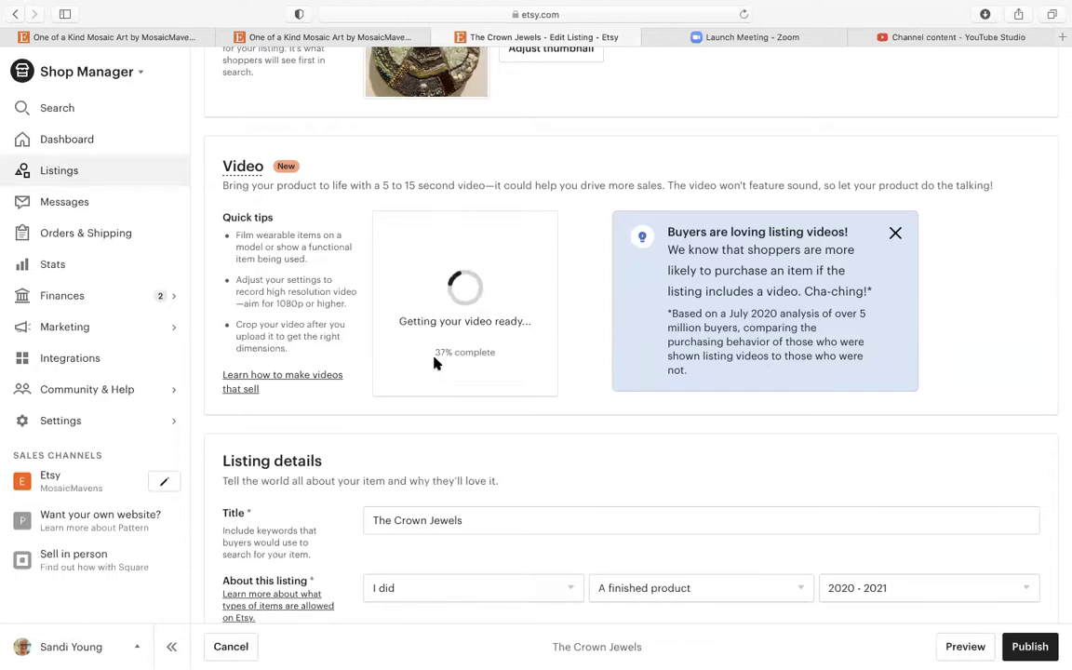
Review The Crown Jewels listing form from its details, description, tags and materials through pricing, custom shipping options and free shipping settings.
{"action": "scroll", "coordinate": [559, 381], "scroll_direction": "down", "scroll_amount": 1}
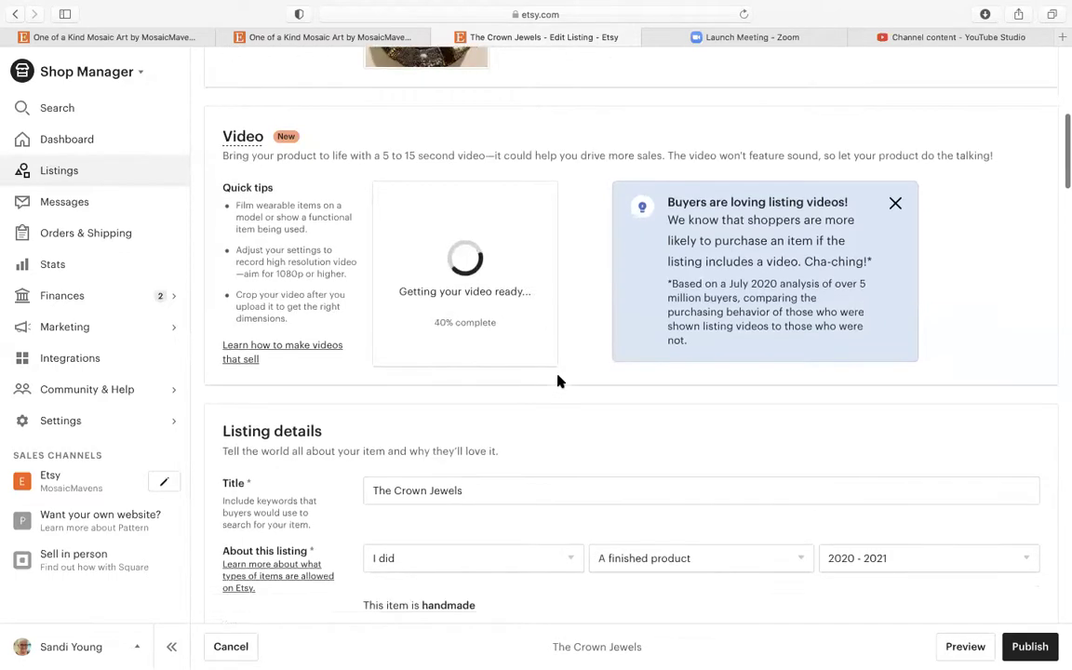
{"action": "scroll", "coordinate": [559, 381], "scroll_direction": "down", "scroll_amount": 10}
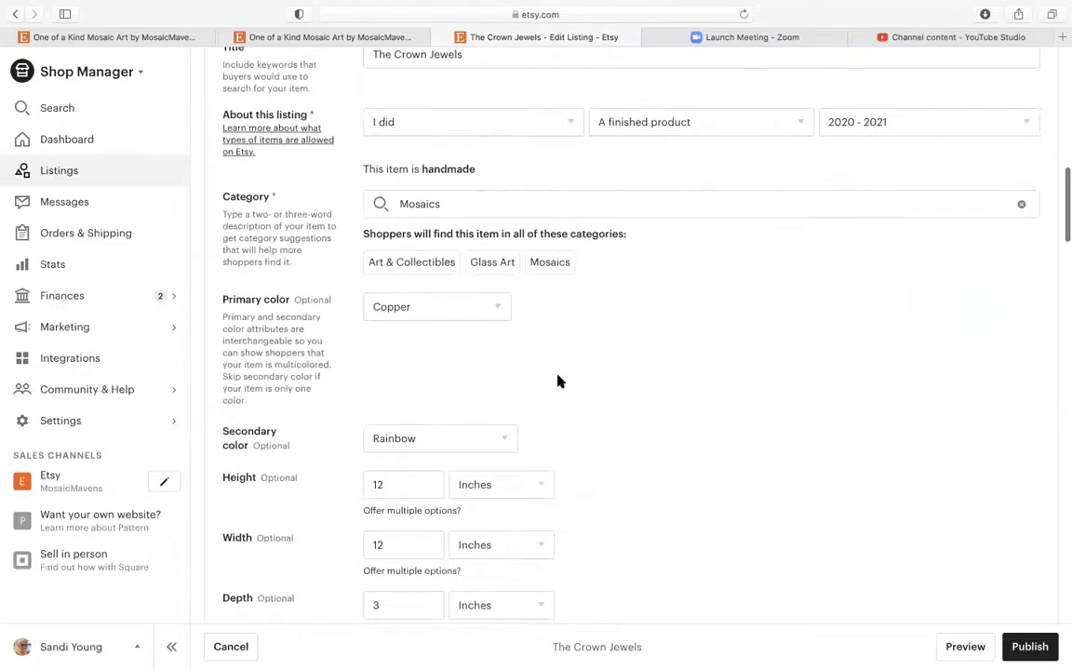
{"action": "scroll", "coordinate": [558, 381], "scroll_direction": "down", "scroll_amount": 10}
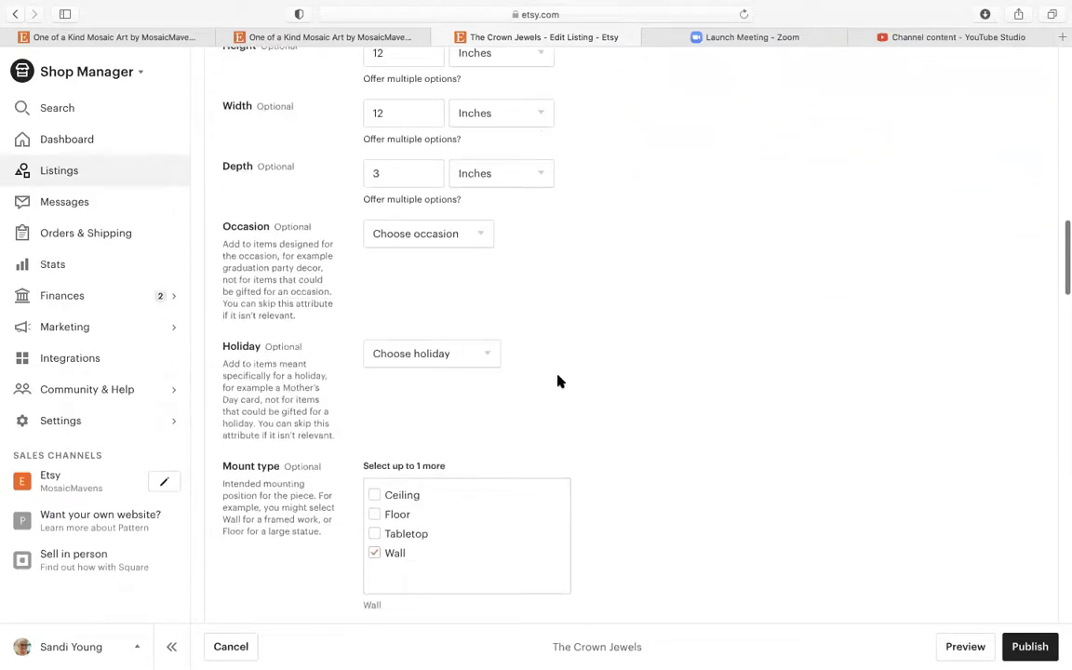
{"action": "scroll", "coordinate": [559, 381], "scroll_direction": "down", "scroll_amount": 8}
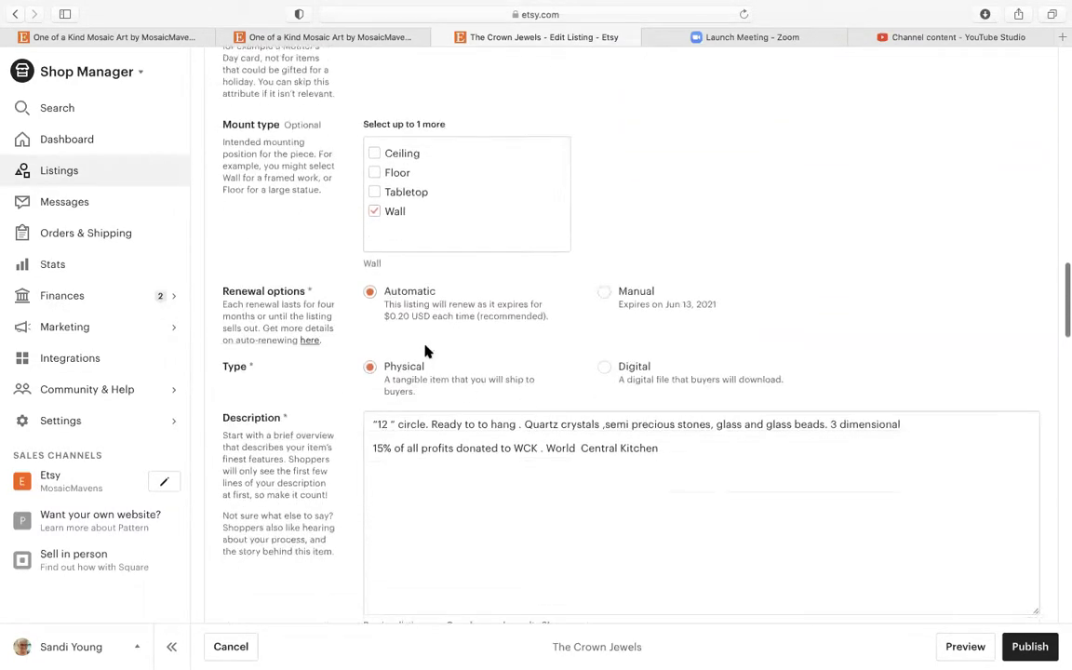
{"action": "scroll", "coordinate": [534, 484], "scroll_direction": "down", "scroll_amount": 7}
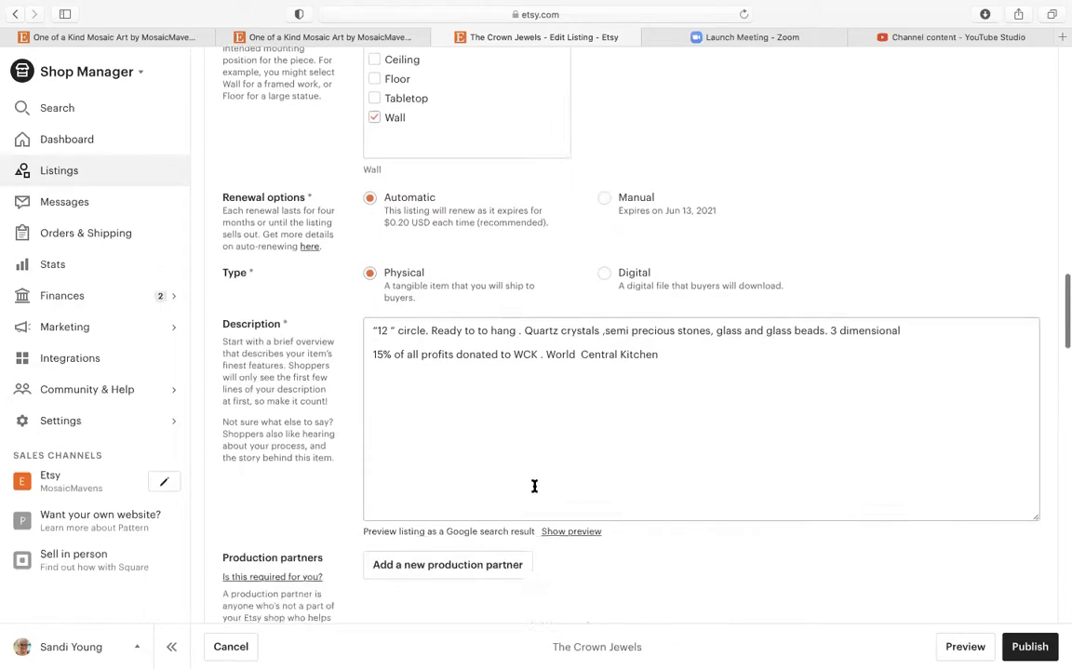
{"action": "scroll", "coordinate": [475, 475], "scroll_direction": "down", "scroll_amount": 13}
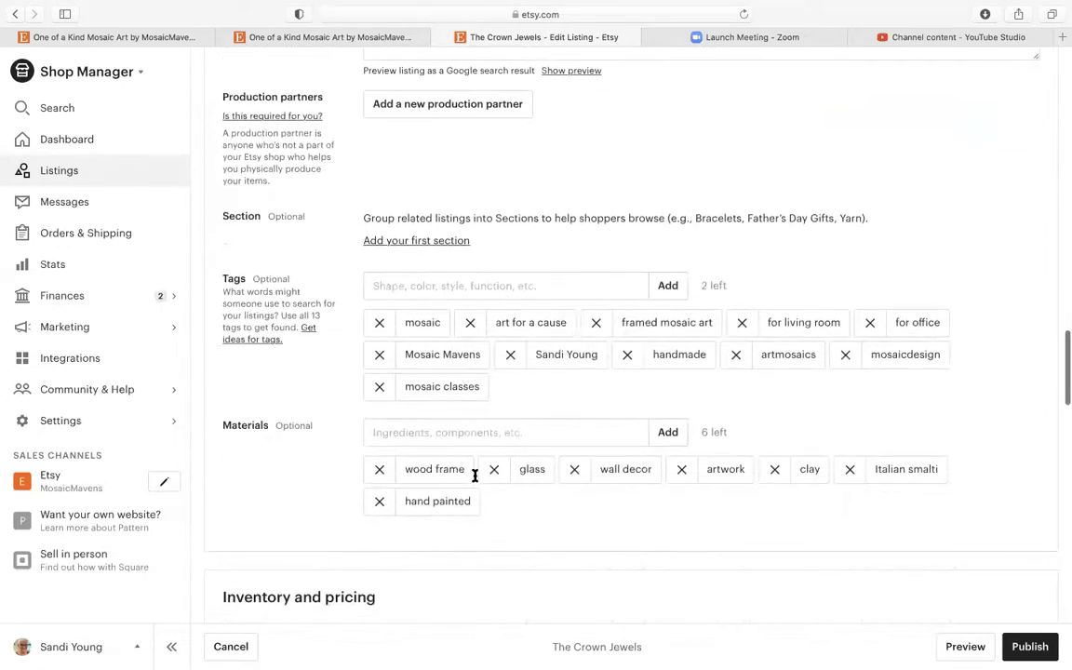
{"action": "scroll", "coordinate": [385, 447], "scroll_direction": "down", "scroll_amount": 7}
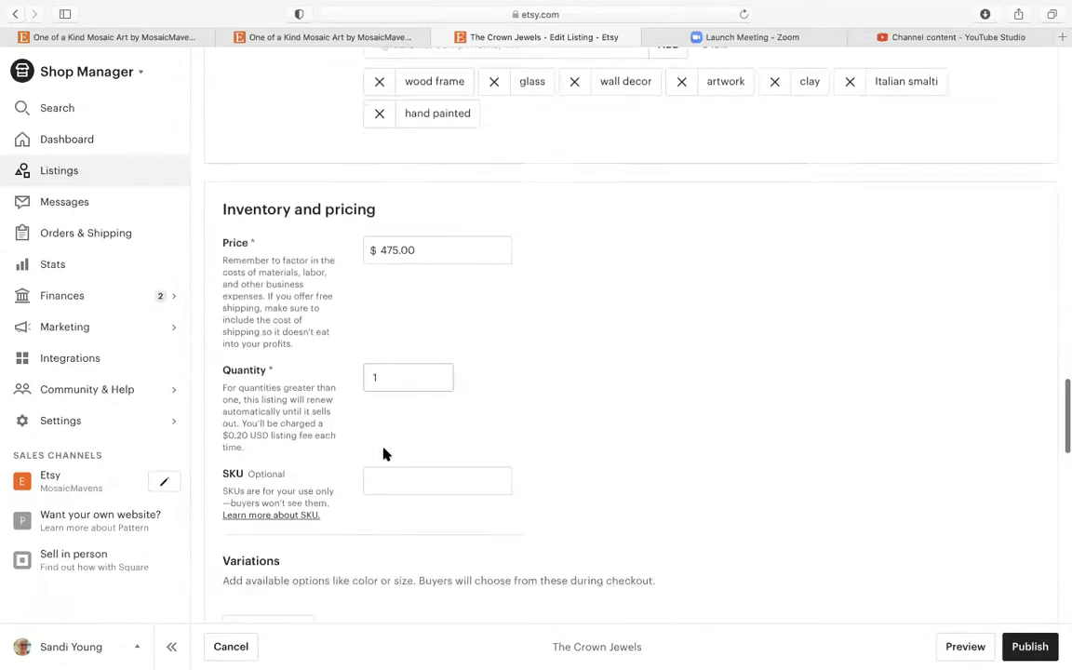
{"action": "scroll", "coordinate": [384, 452], "scroll_direction": "down", "scroll_amount": 11}
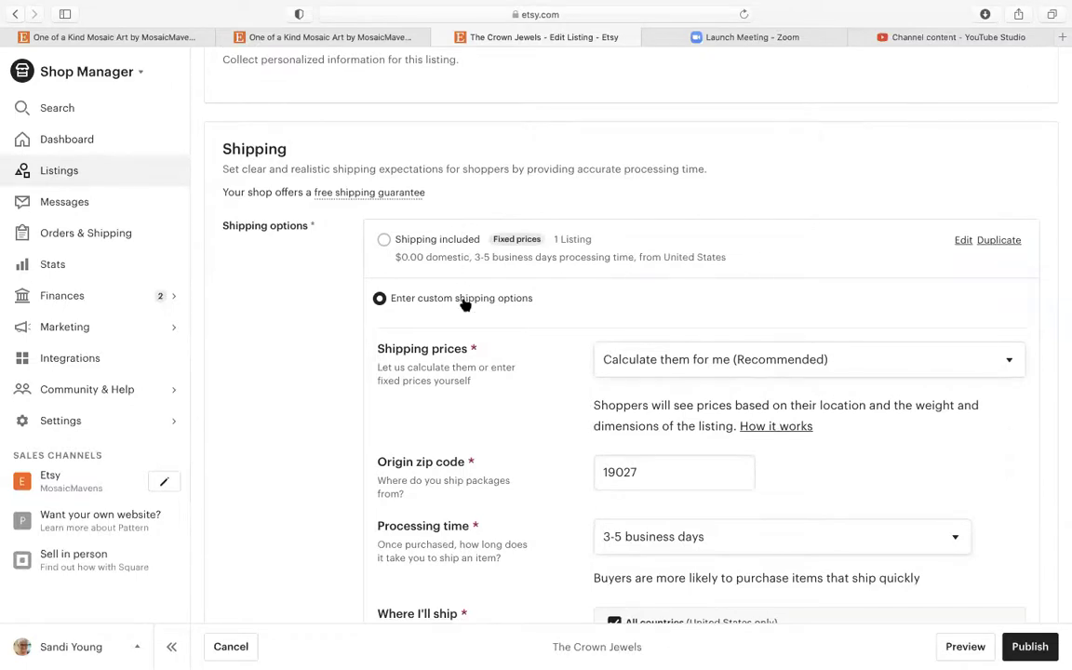
{"action": "scroll", "coordinate": [466, 304], "scroll_direction": "down", "scroll_amount": 4}
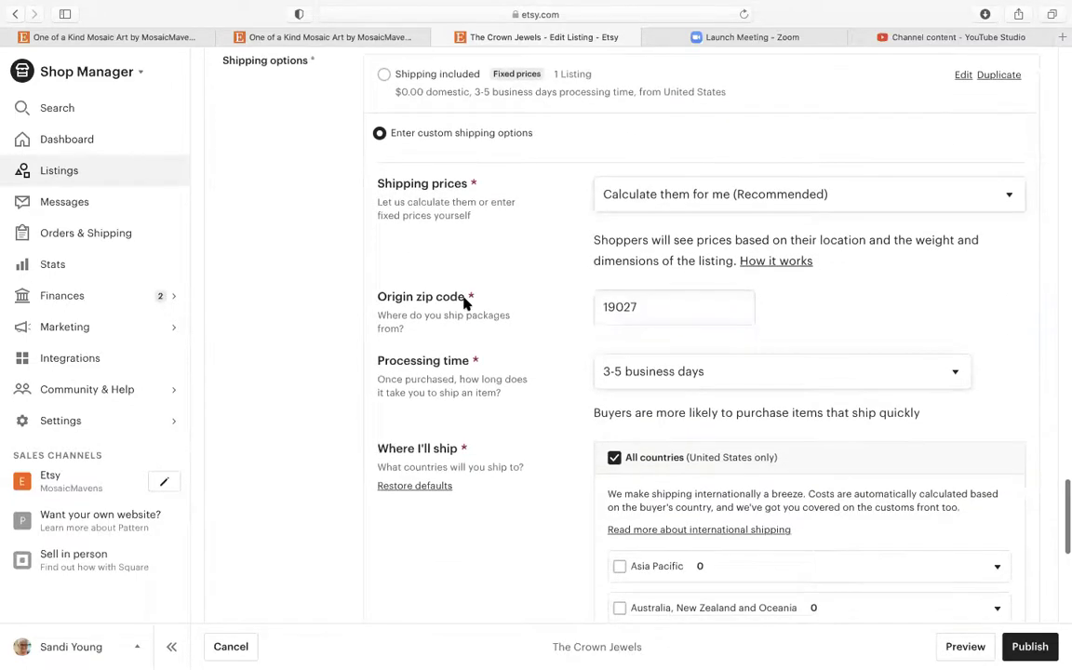
{"action": "scroll", "coordinate": [465, 303], "scroll_direction": "down", "scroll_amount": 3}
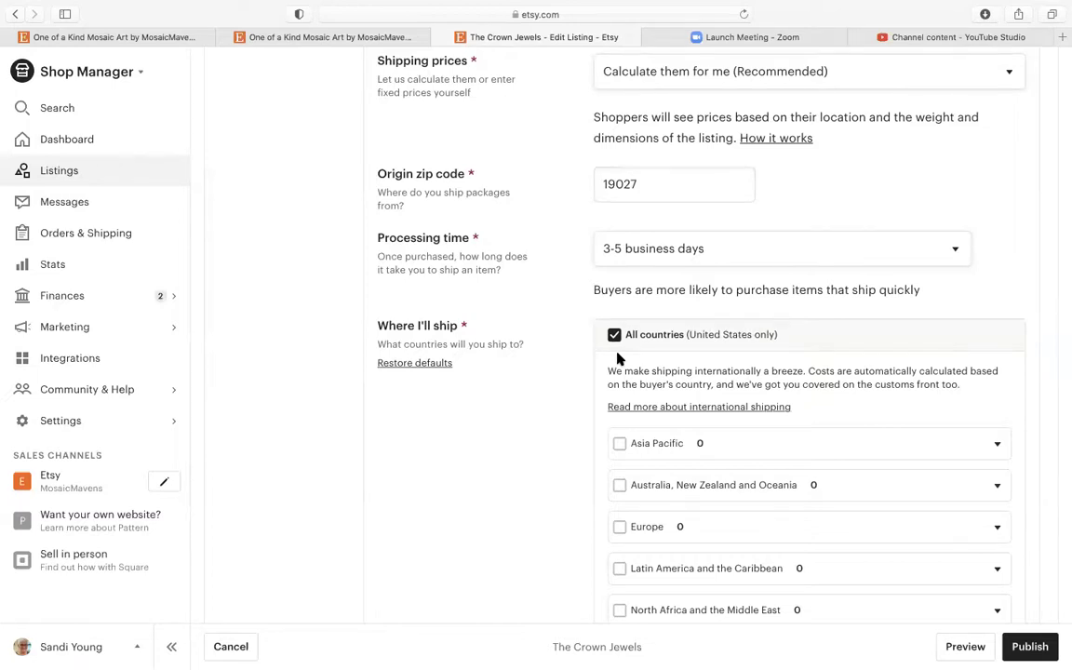
{"action": "scroll", "coordinate": [617, 359], "scroll_direction": "down", "scroll_amount": 5}
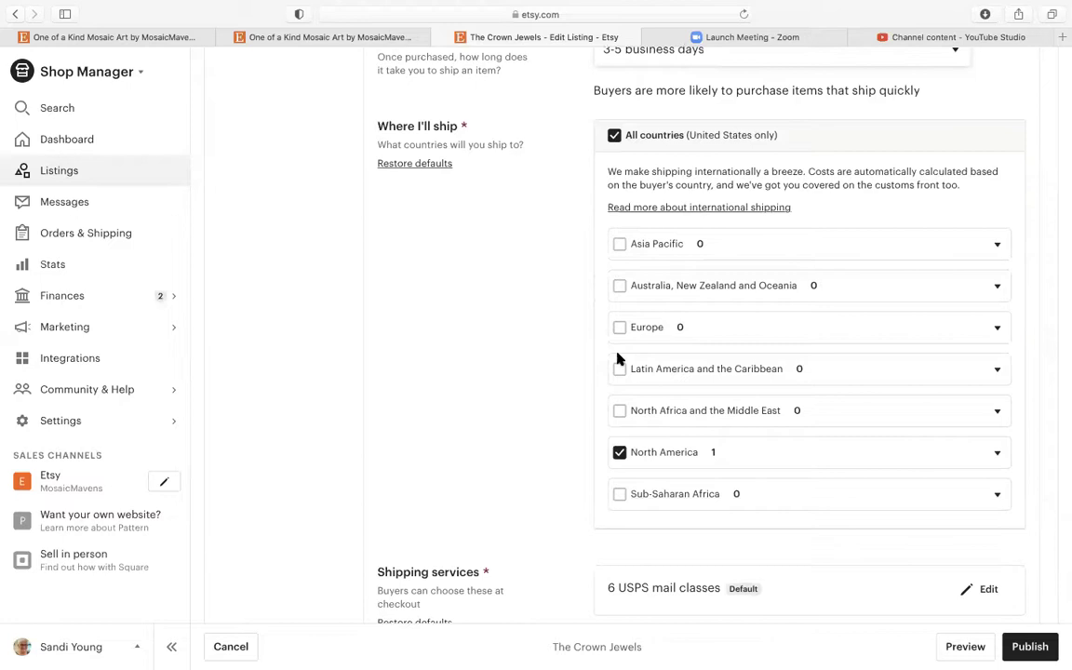
{"action": "scroll", "coordinate": [625, 342], "scroll_direction": "down", "scroll_amount": 4}
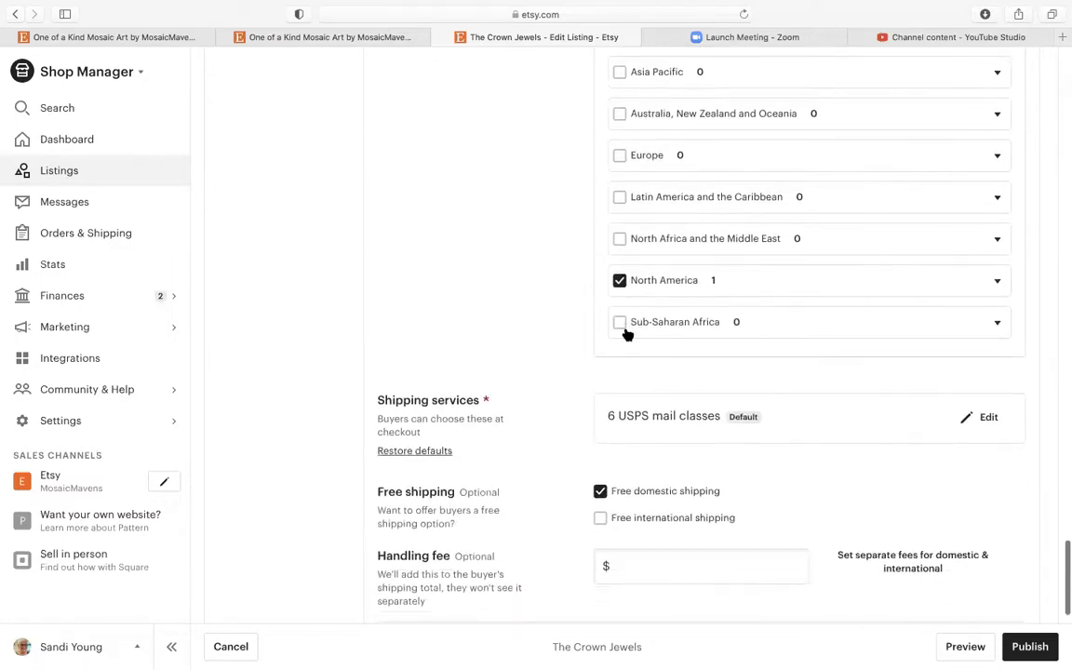
{"action": "scroll", "coordinate": [627, 335], "scroll_direction": "down", "scroll_amount": 4}
Try to crop the uploaded video in The Crown Jewels listing's Video section, leaving the crop dialog without applying a crop.
{"action": "scroll", "coordinate": [627, 335], "scroll_direction": "up", "scroll_amount": 15}
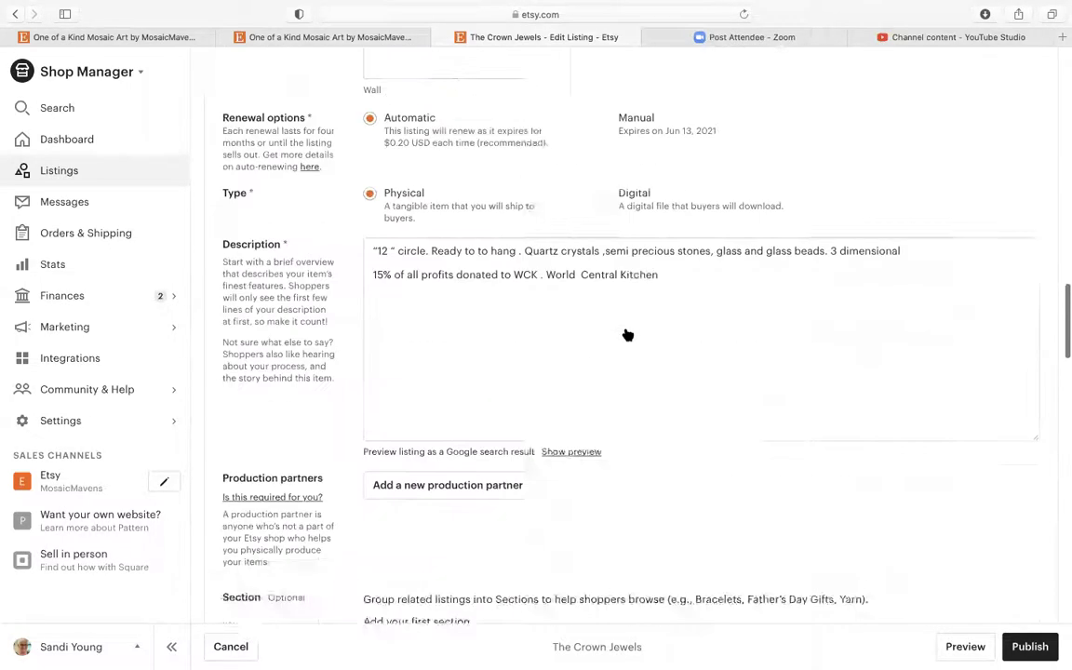
{"action": "scroll", "coordinate": [628, 335], "scroll_direction": "up", "scroll_amount": 20}
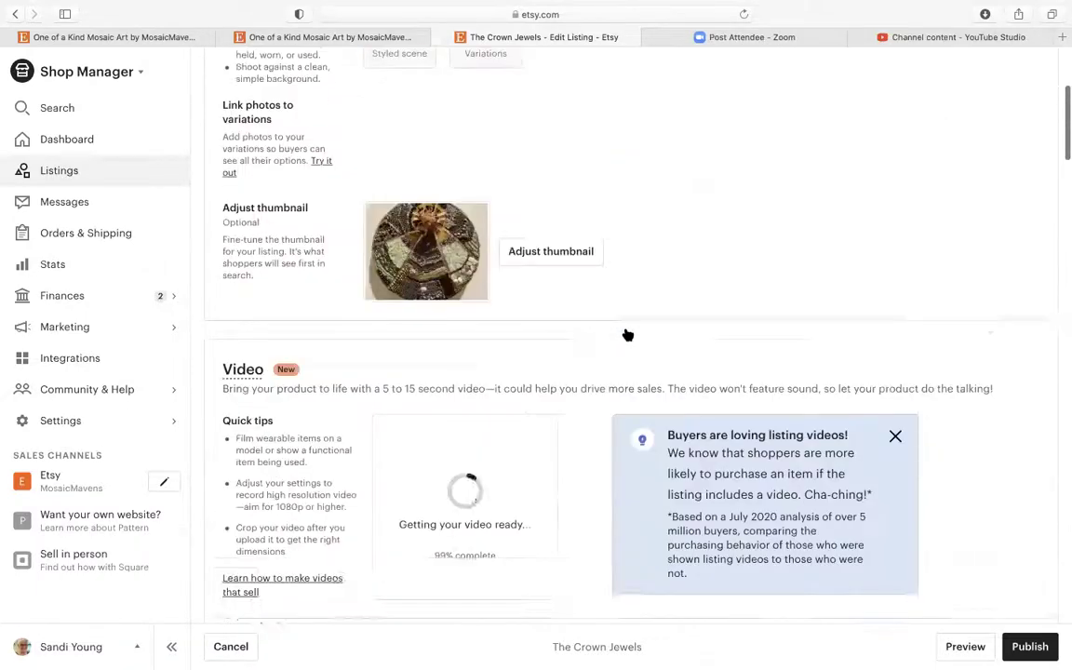
{"action": "scroll", "coordinate": [558, 400], "scroll_direction": "up", "scroll_amount": 2}
{"action": "scroll", "coordinate": [461, 467], "scroll_direction": "down", "scroll_amount": 3}
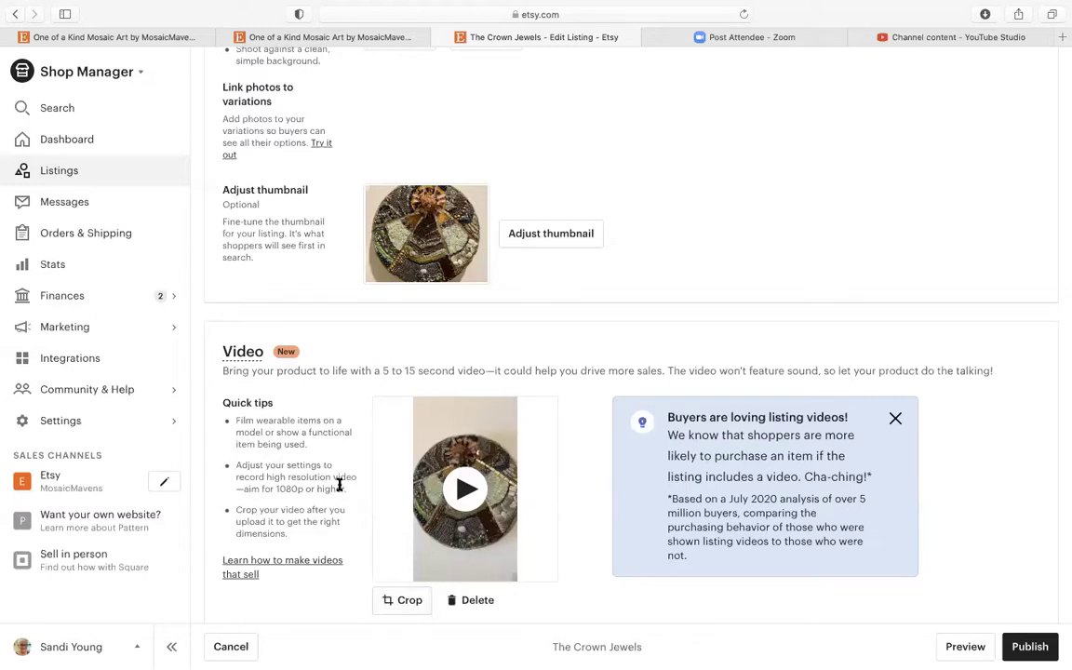
{"action": "left_click", "coordinate": [407, 603]}
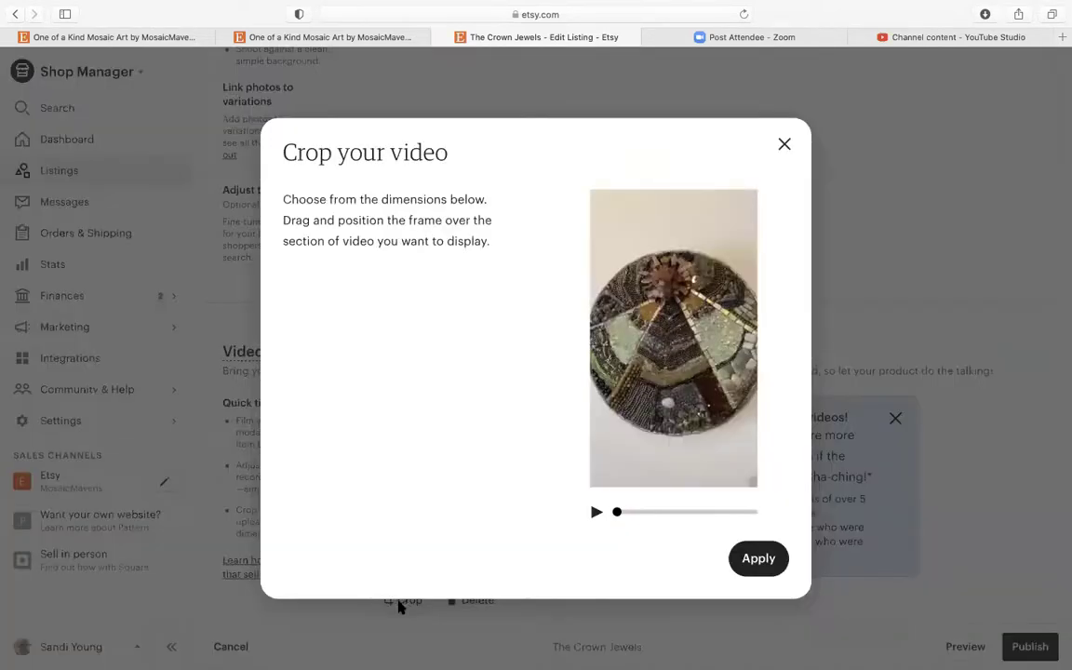
{"action": "left_click", "coordinate": [661, 514]}
{"action": "left_click_drag", "start_coordinate": [661, 515], "coordinate": [588, 517]}
{"action": "left_click_drag", "start_coordinate": [619, 513], "coordinate": [543, 512]}
{"action": "key", "text": "super+shift+backslash"}
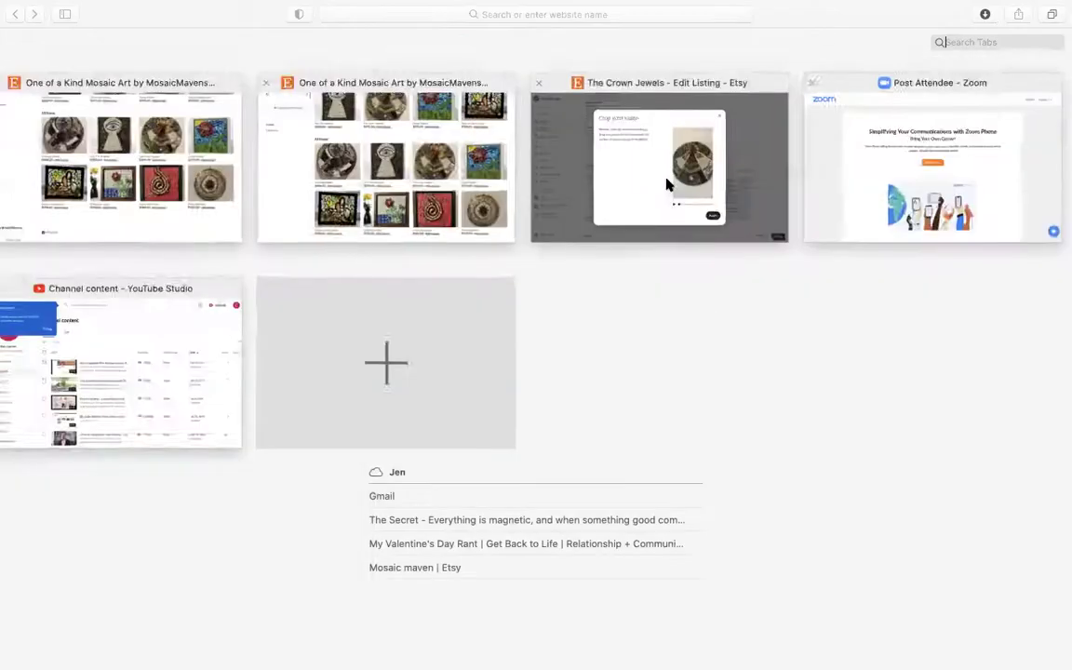
{"action": "key", "text": "super+shift+backslash"}
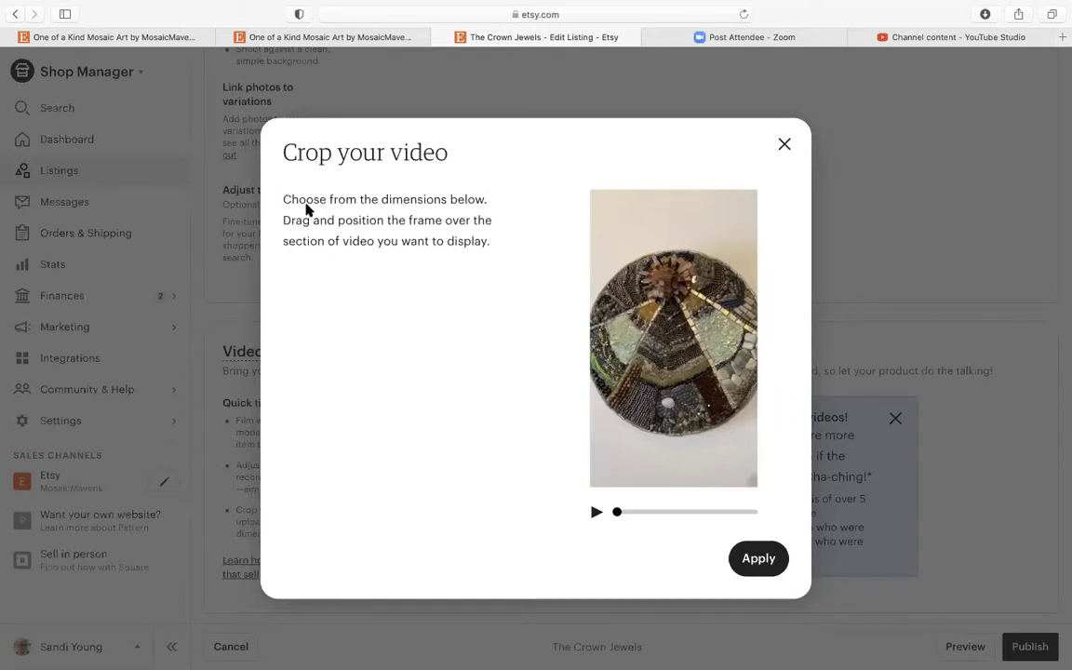
{"action": "left_click_drag", "start_coordinate": [283, 218], "coordinate": [490, 226]}
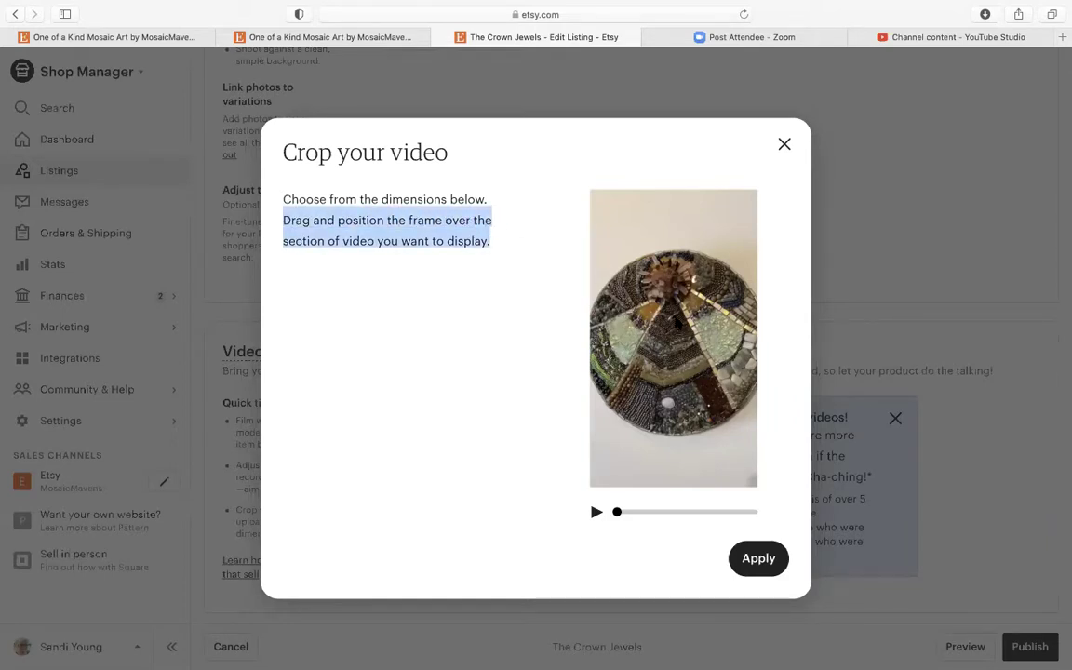
{"action": "left_click", "coordinate": [753, 486]}
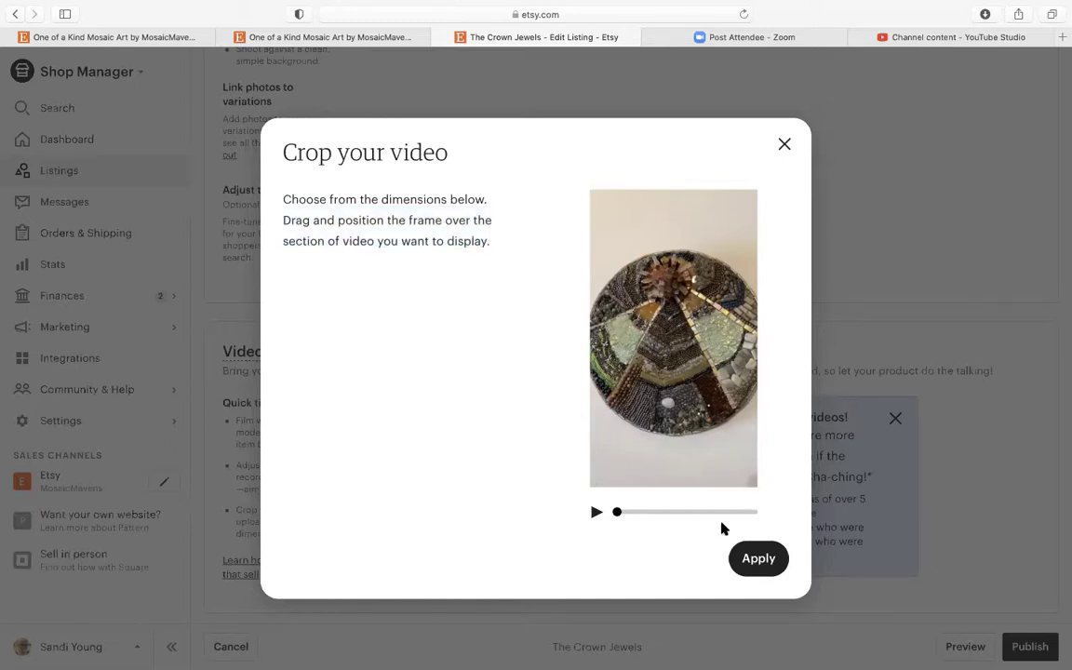
{"action": "left_click", "coordinate": [784, 146]}
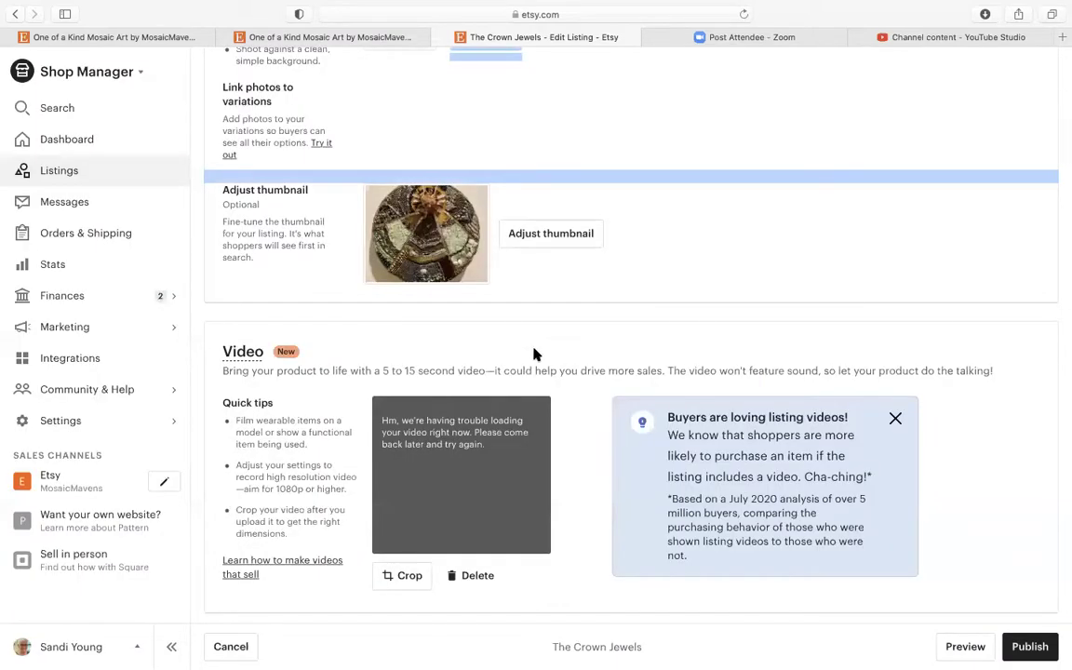
Publish The Crown Jewels listing with its added video and play that video in the published listing's gallery to check it.
{"action": "scroll", "coordinate": [535, 354], "scroll_direction": "down", "scroll_amount": 3}
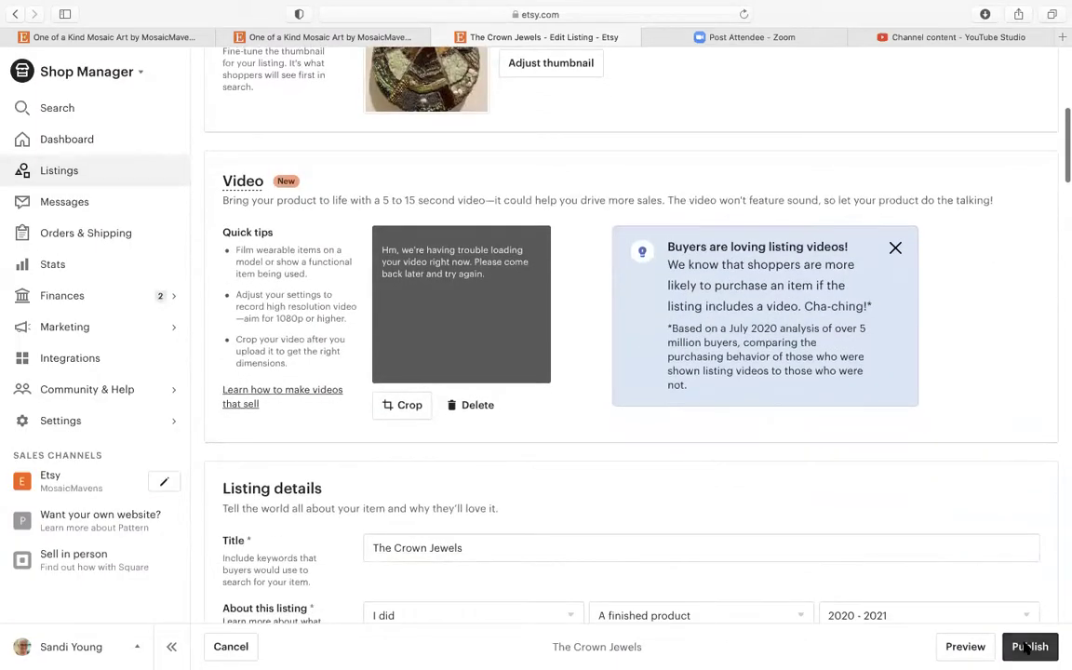
{"action": "left_click", "coordinate": [1027, 646]}
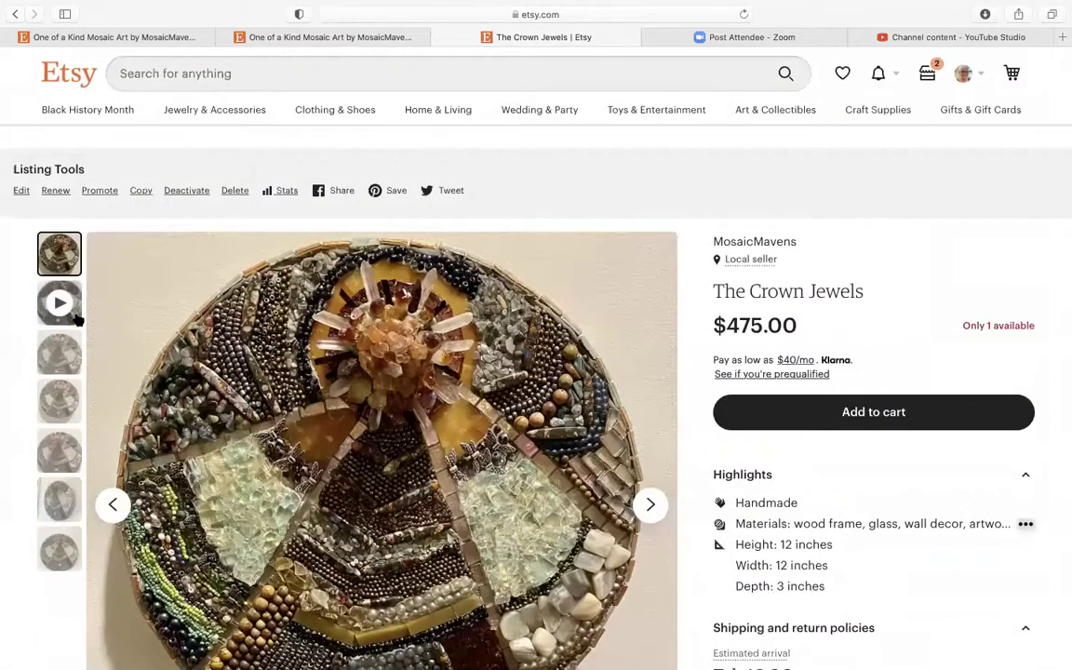
{"action": "left_click", "coordinate": [78, 319]}
{"action": "scroll", "coordinate": [276, 424], "scroll_direction": "down", "scroll_amount": 1}
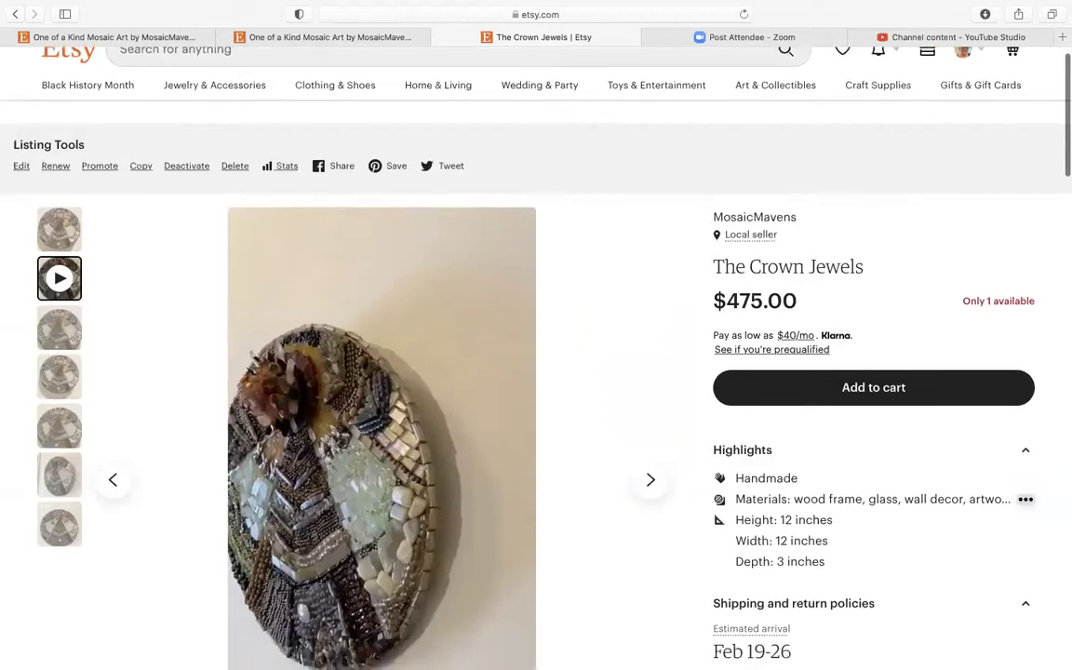
{"action": "scroll", "coordinate": [482, 321], "scroll_direction": "down", "scroll_amount": 3}
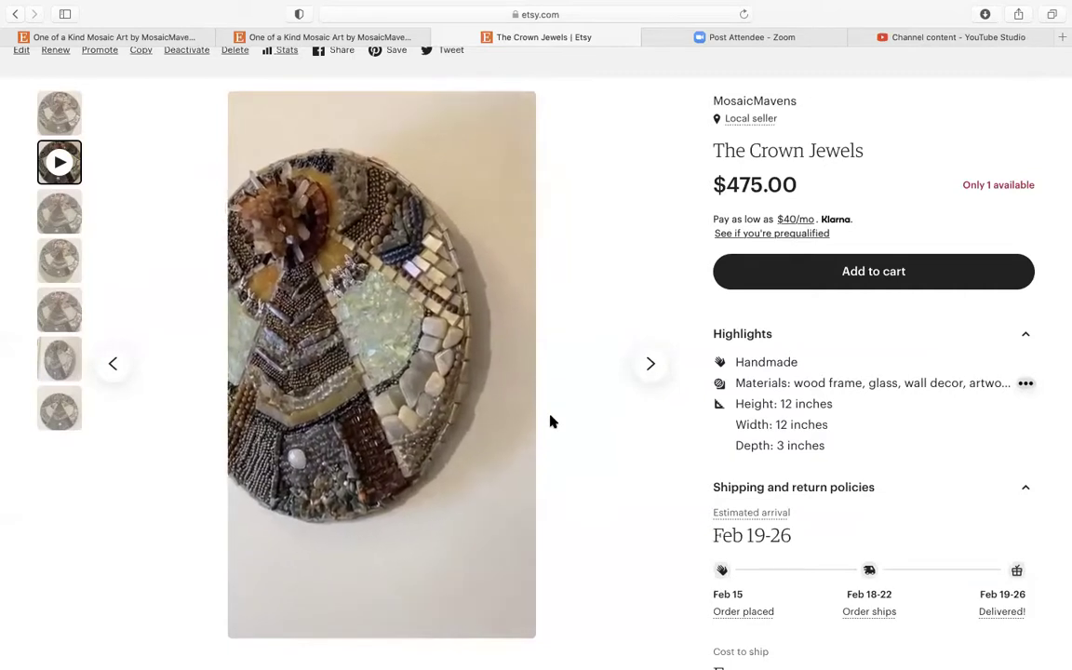
{"action": "scroll", "coordinate": [550, 422], "scroll_direction": "up", "scroll_amount": 2}
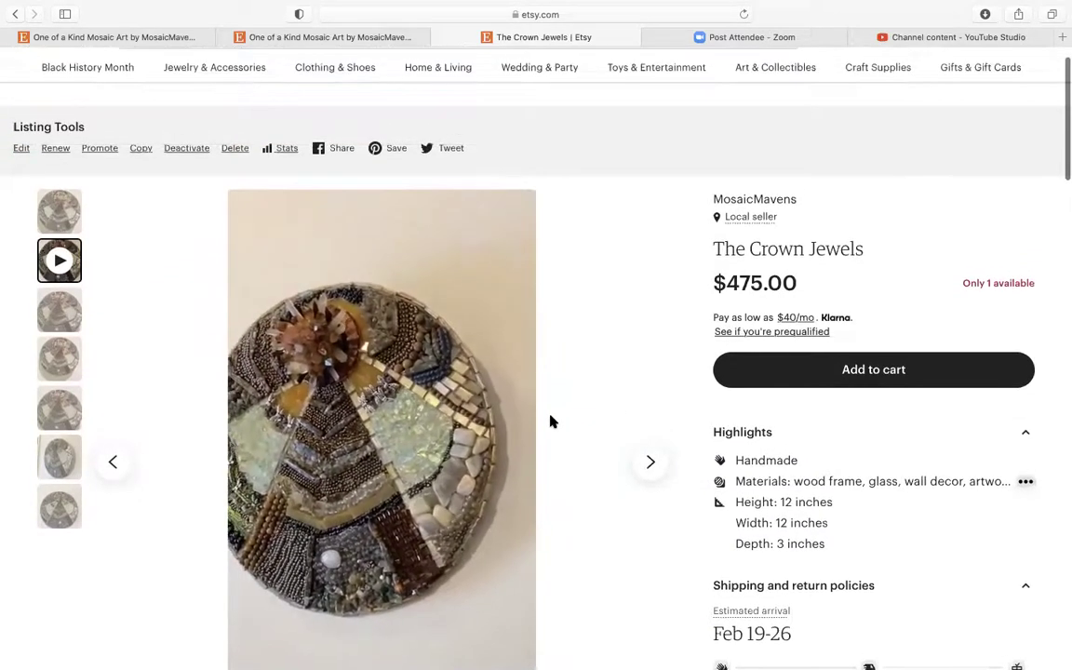
{"action": "scroll", "coordinate": [550, 422], "scroll_direction": "down", "scroll_amount": 1}
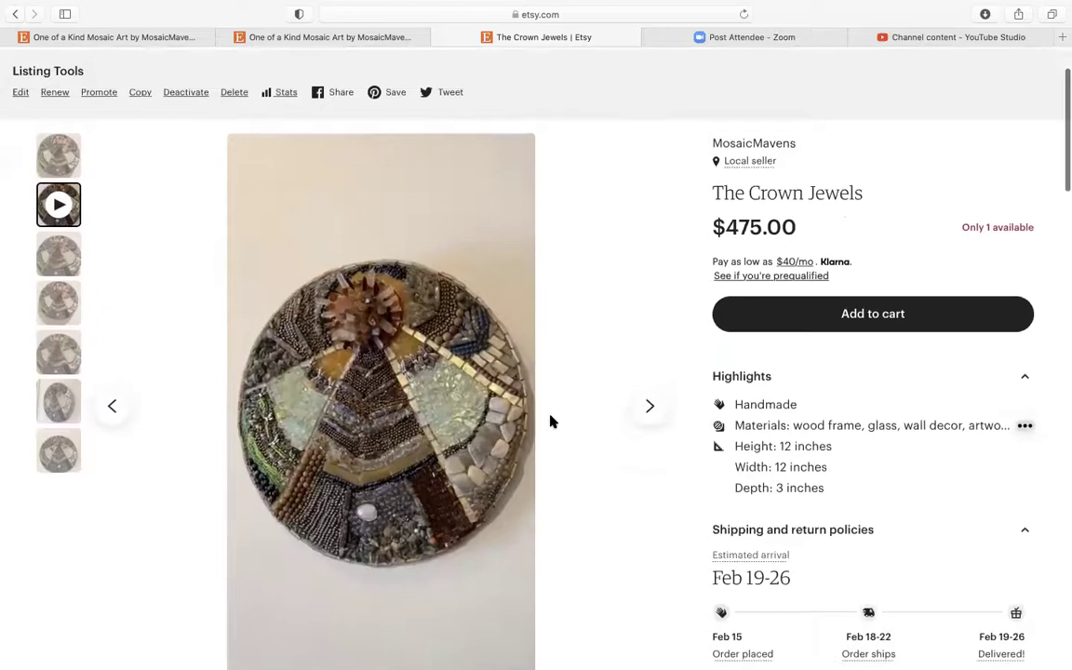
{"action": "scroll", "coordinate": [550, 422], "scroll_direction": "up", "scroll_amount": 2}
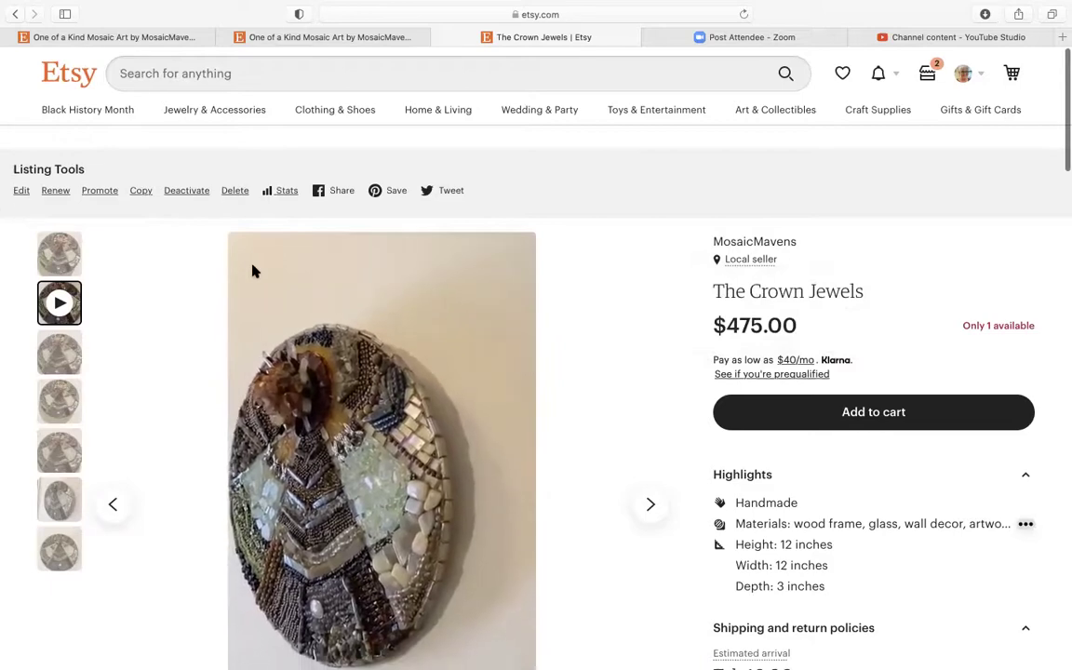
{"action": "scroll", "coordinate": [252, 270], "scroll_direction": "down", "scroll_amount": 5}
{"action": "scroll", "coordinate": [251, 271], "scroll_direction": "up", "scroll_amount": 5}
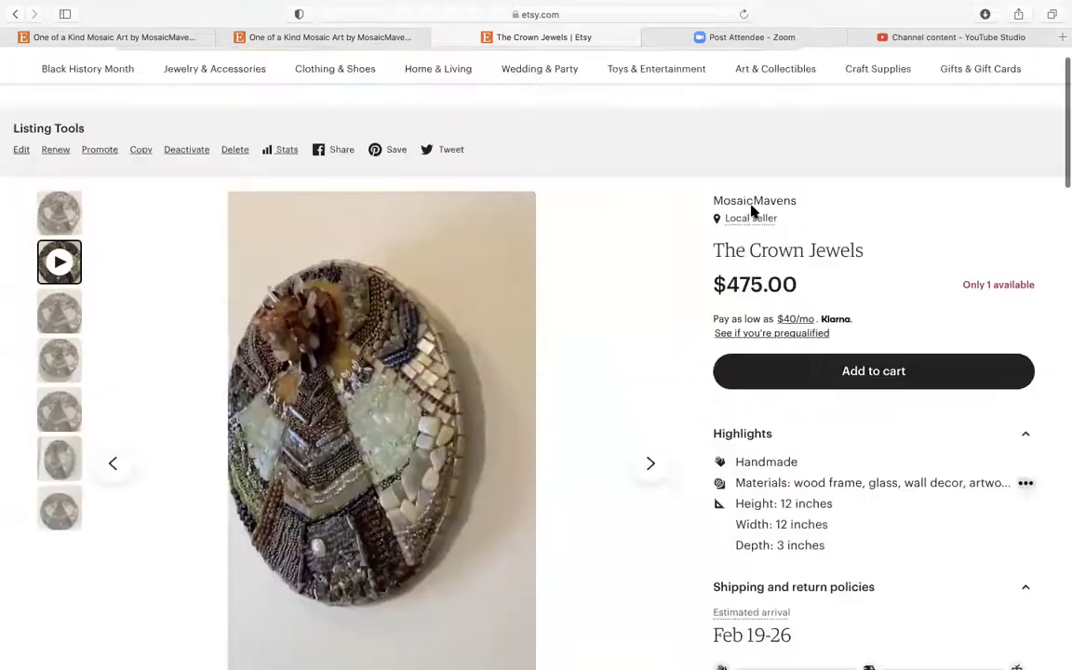
Return to the MosaicMavens storefront and open the Amethyst Dream listing for editing at its Video section.
{"action": "left_click", "coordinate": [750, 205]}
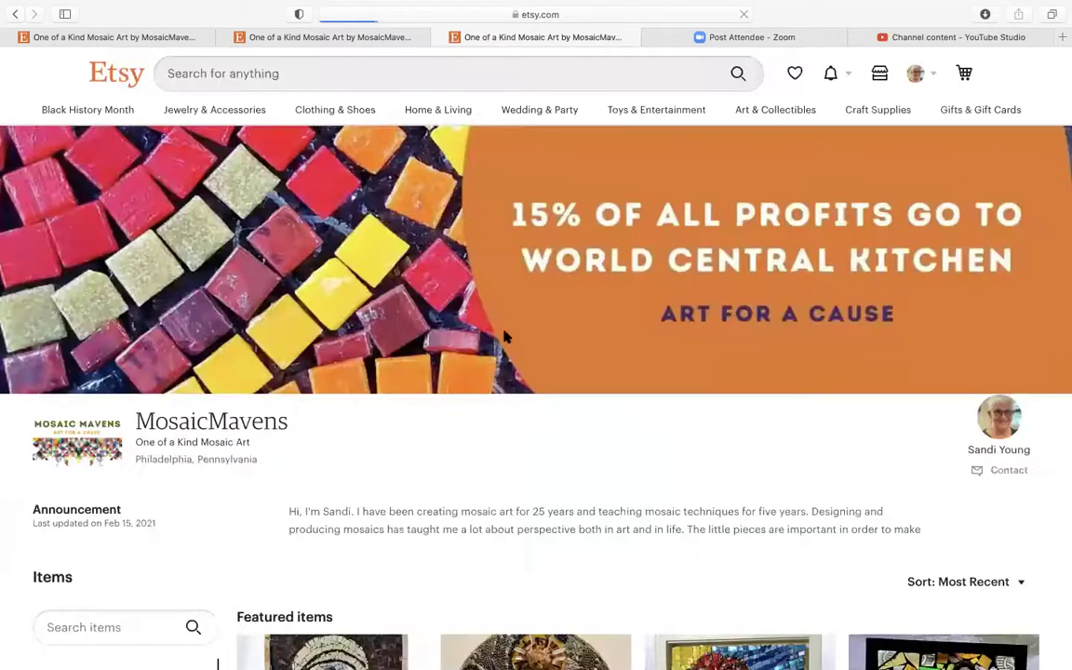
{"action": "scroll", "coordinate": [376, 499], "scroll_direction": "down", "scroll_amount": 5}
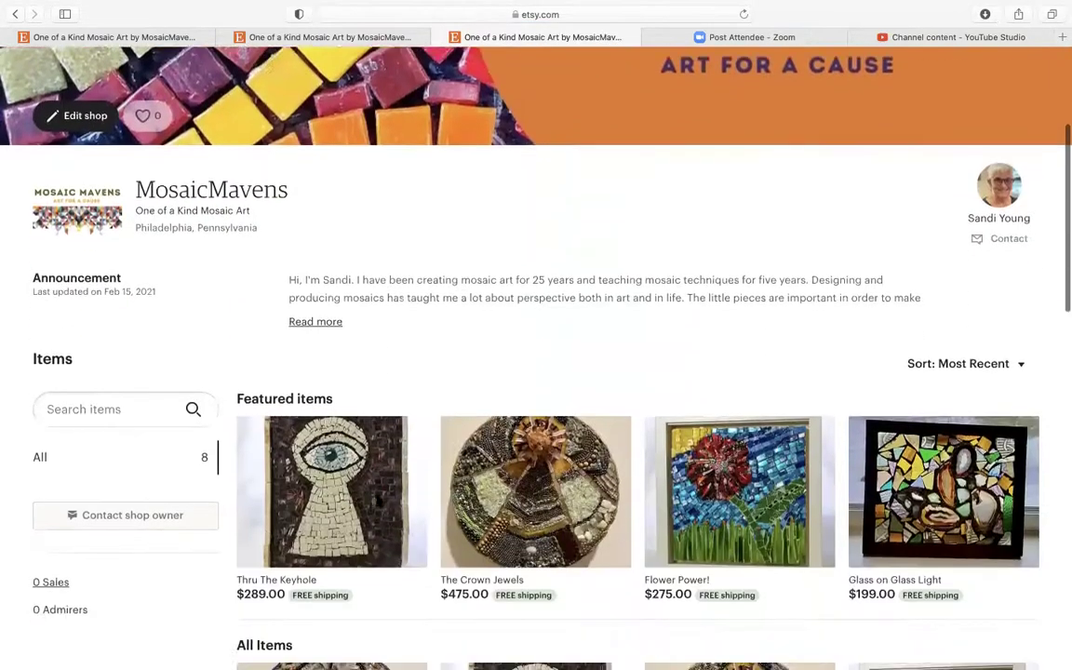
{"action": "scroll", "coordinate": [376, 499], "scroll_direction": "down", "scroll_amount": 7}
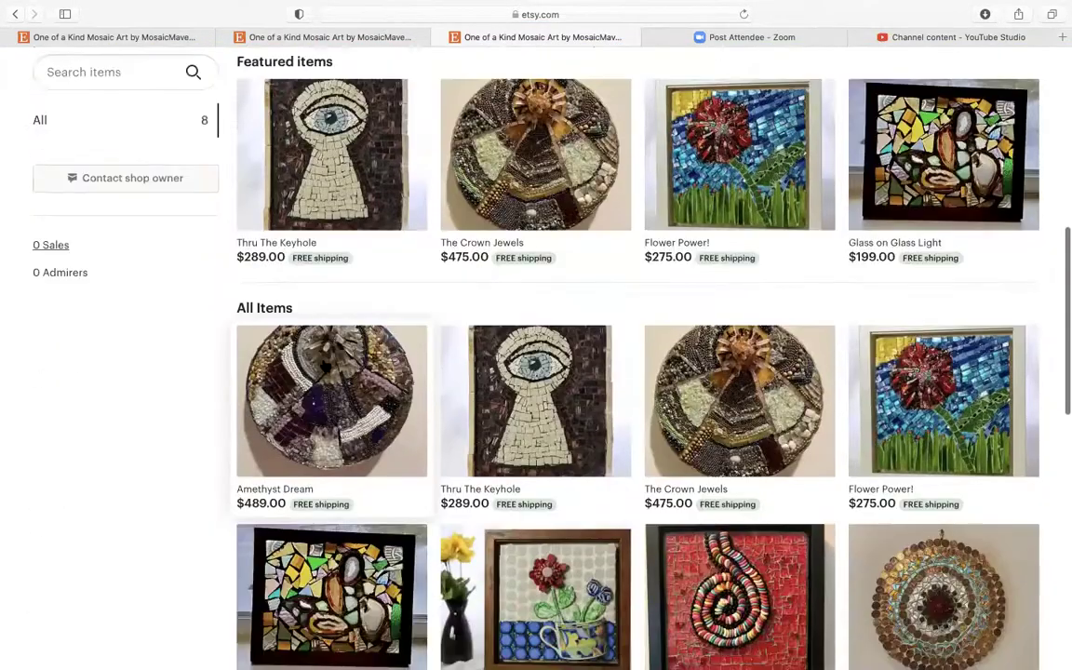
{"action": "left_click", "coordinate": [323, 364]}
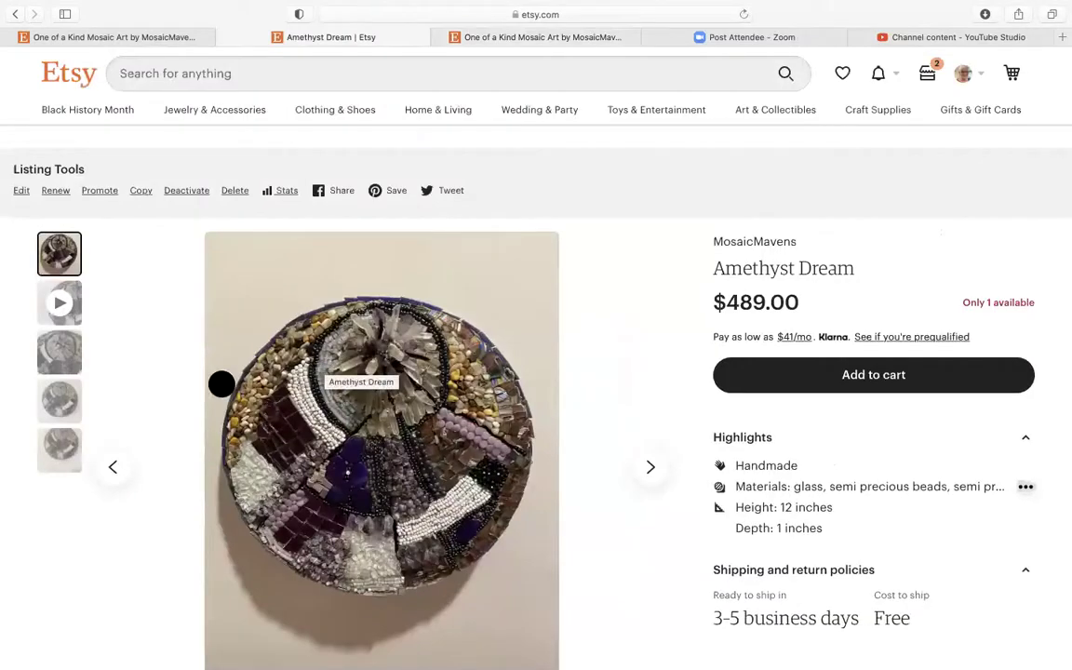
{"action": "left_click", "coordinate": [20, 191]}
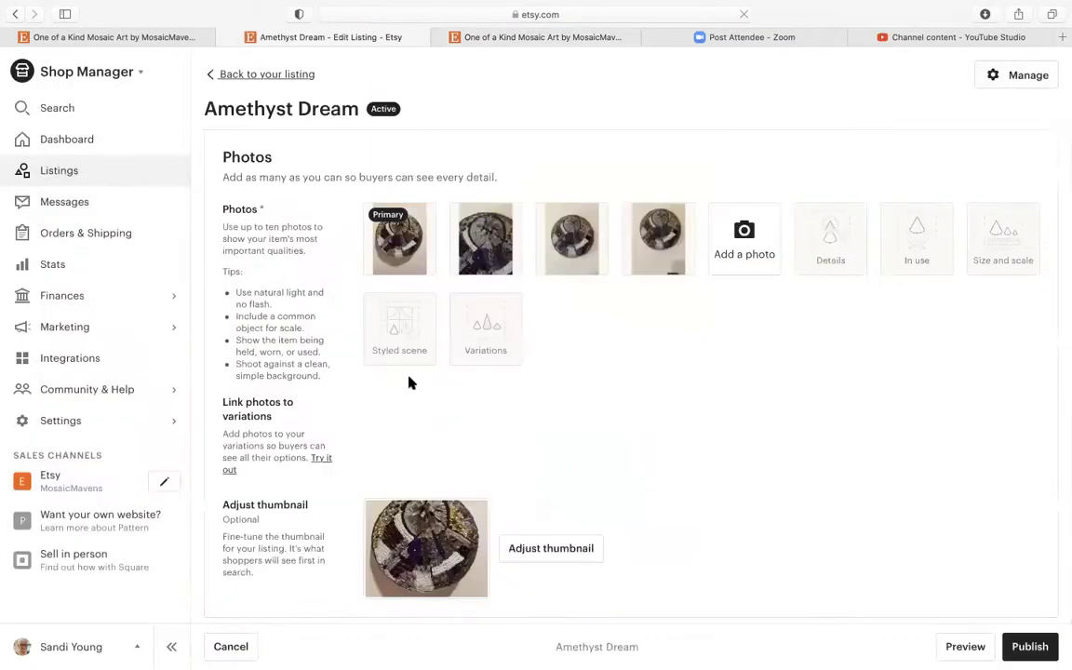
{"action": "scroll", "coordinate": [409, 382], "scroll_direction": "down", "scroll_amount": 5}
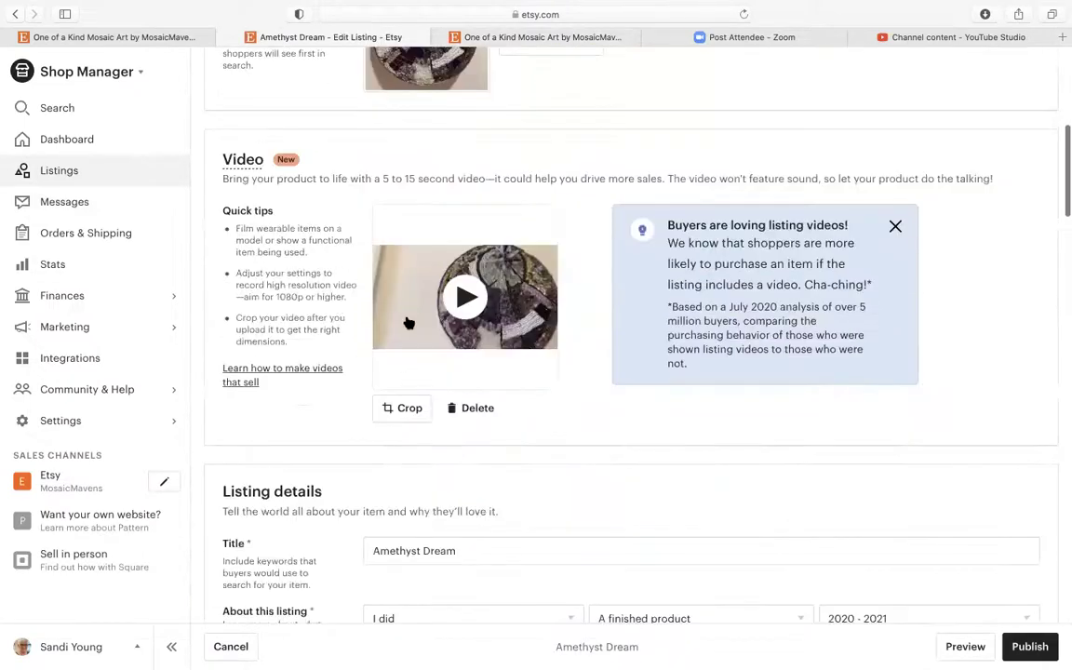
Try the 1:1, 4:3 and 3:2 crop frames on the Amethyst Dream video, positioning the square frame over the round mosaic.
{"action": "left_click", "coordinate": [411, 409]}
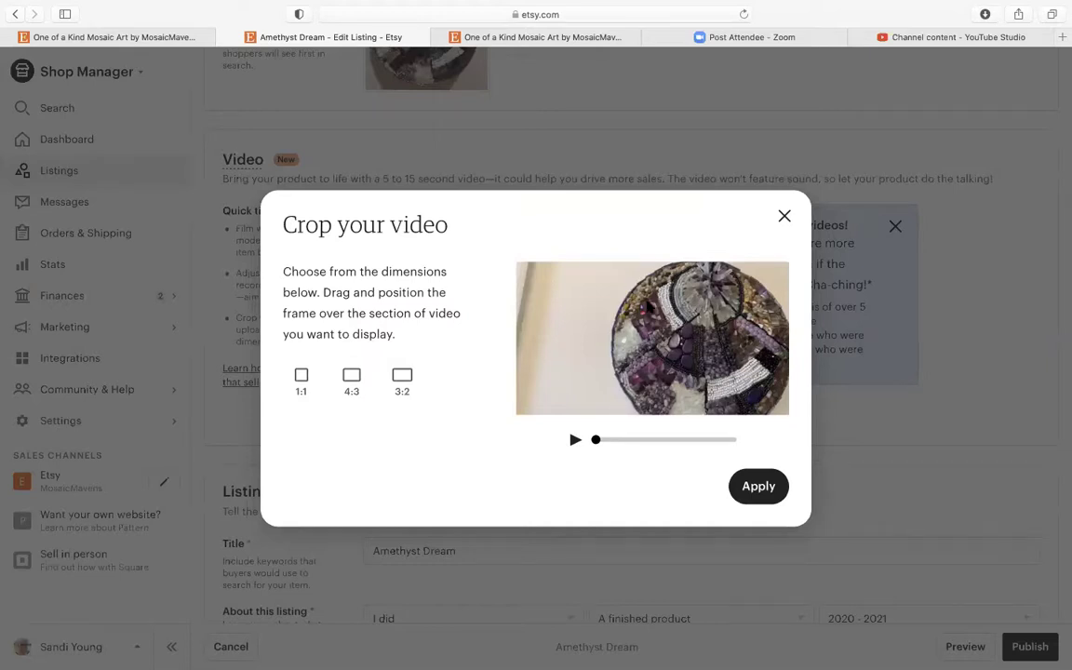
{"action": "left_click", "coordinate": [302, 384]}
{"action": "left_click_drag", "start_coordinate": [598, 326], "coordinate": [646, 327]}
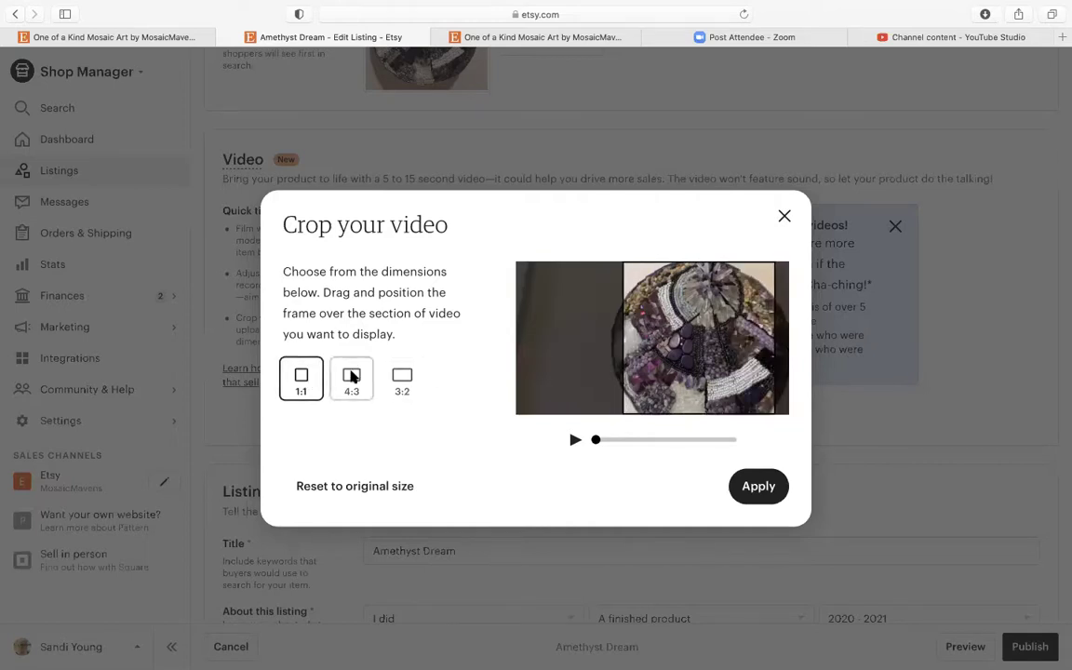
{"action": "left_click", "coordinate": [353, 377]}
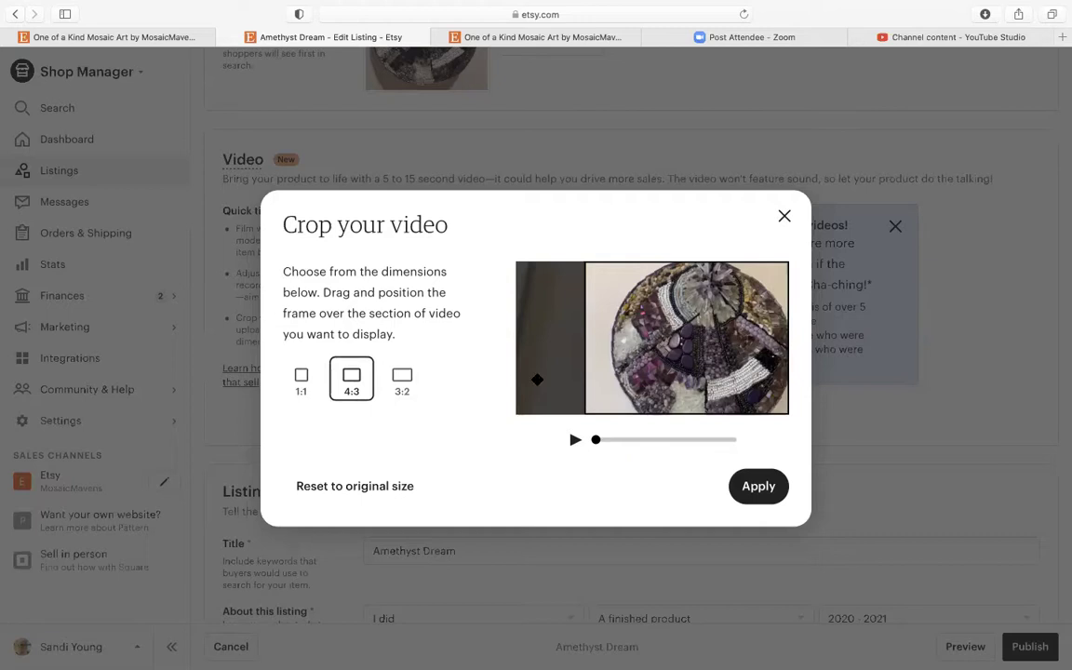
{"action": "left_click", "coordinate": [402, 377]}
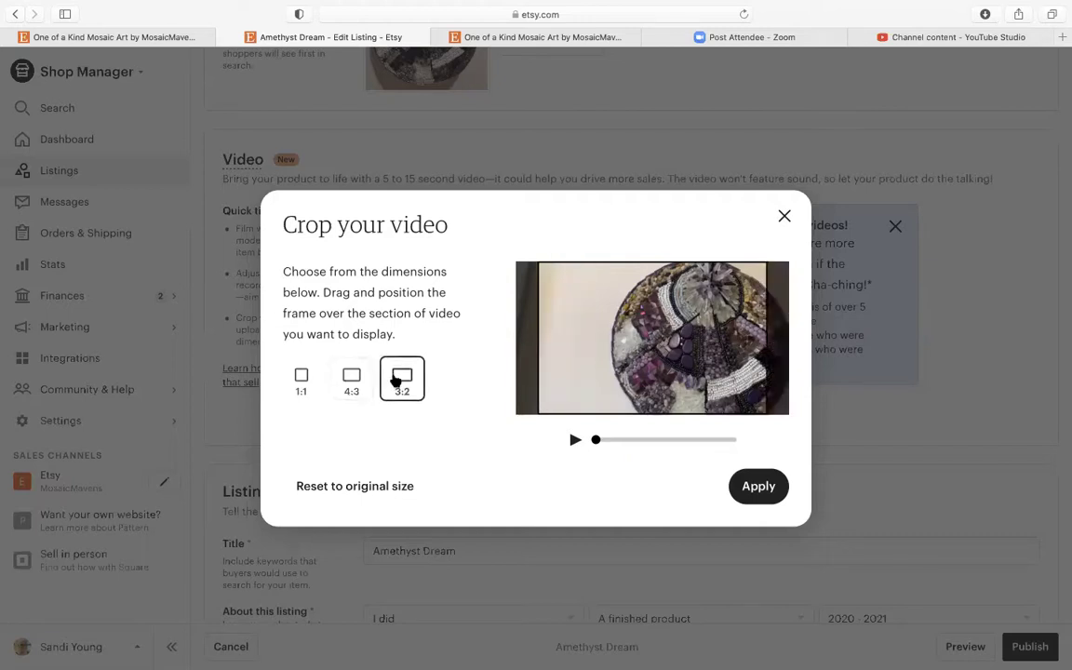
{"action": "left_click", "coordinate": [300, 377]}
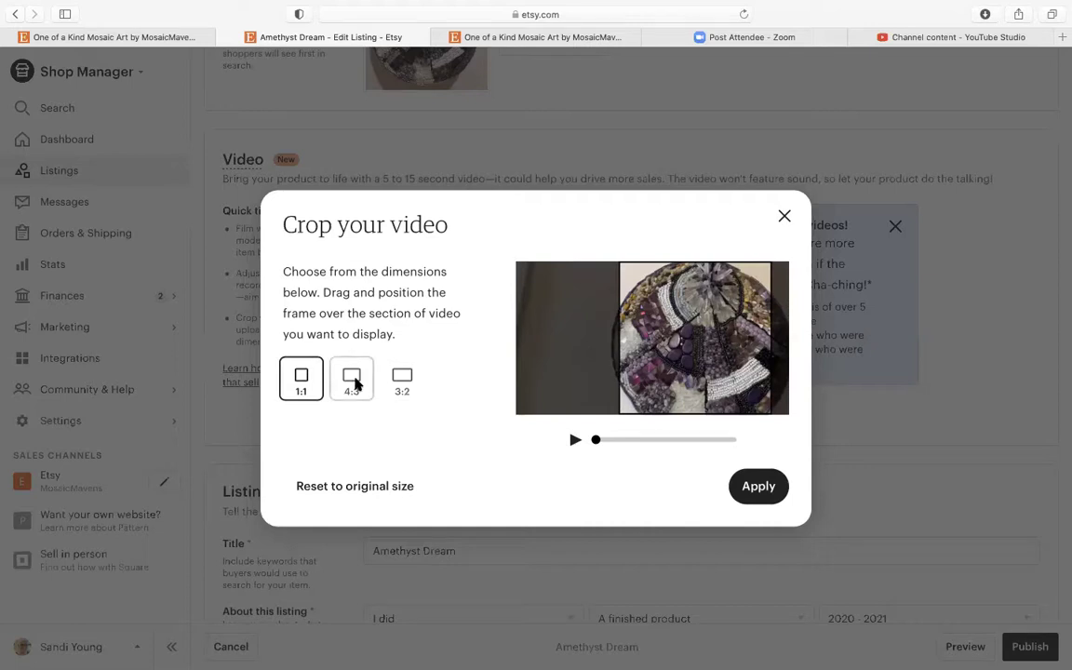
Reset the video crop to original size and leave the crop dialog without applying a crop.
{"action": "left_click", "coordinate": [369, 494]}
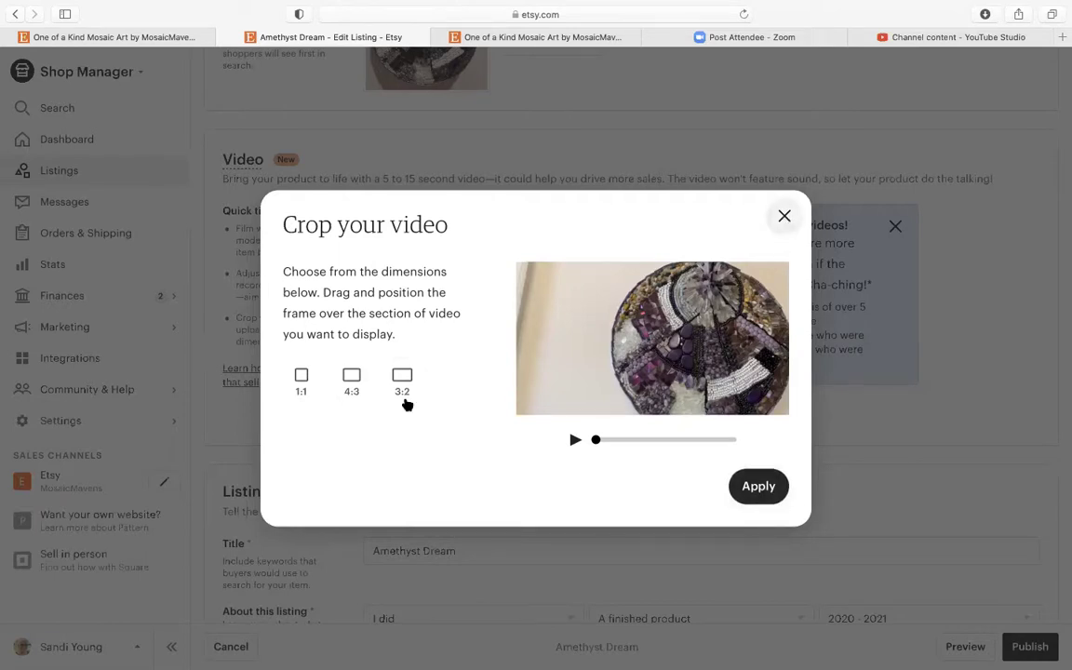
{"action": "left_click", "coordinate": [352, 378]}
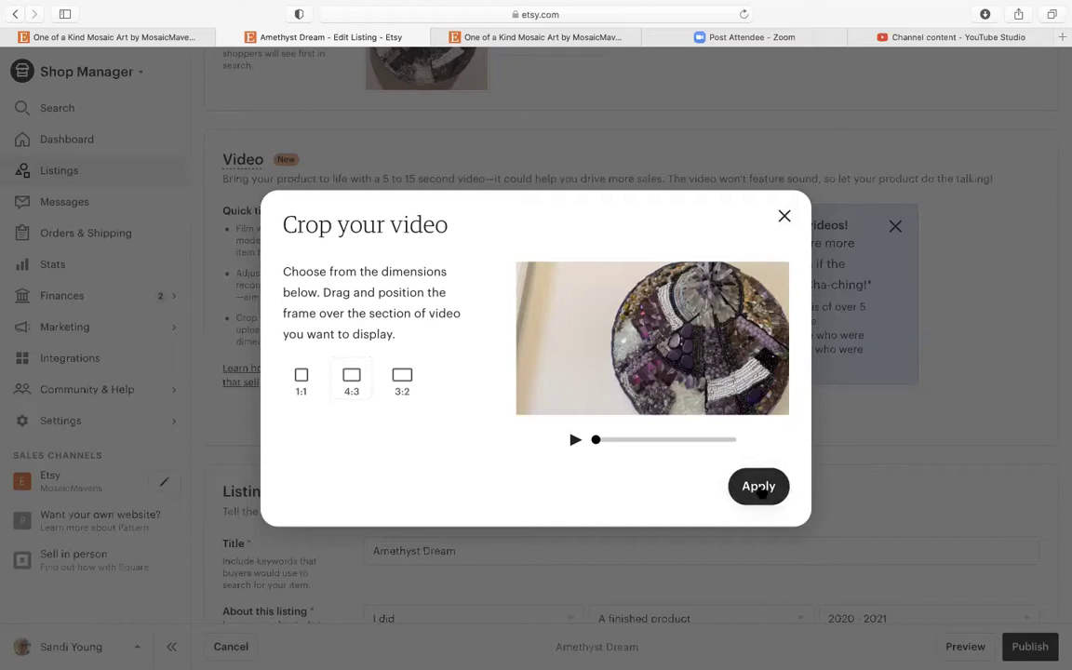
{"action": "left_click", "coordinate": [784, 216]}
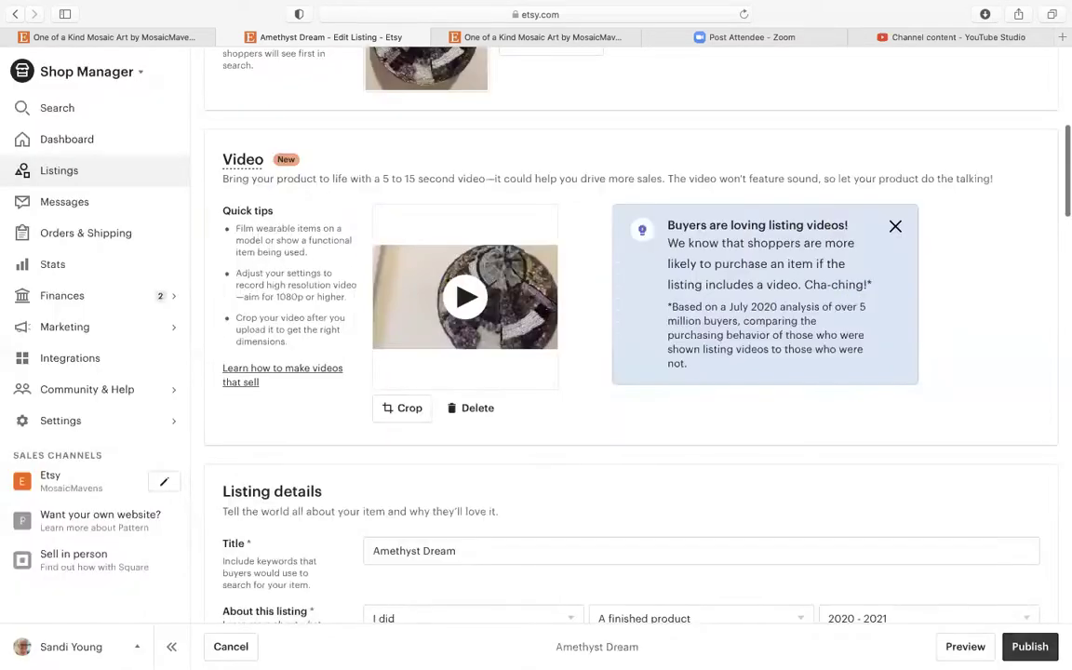
Preview the Amethyst Dream listing page to check its gallery with the added video.
{"action": "left_click", "coordinate": [968, 648]}
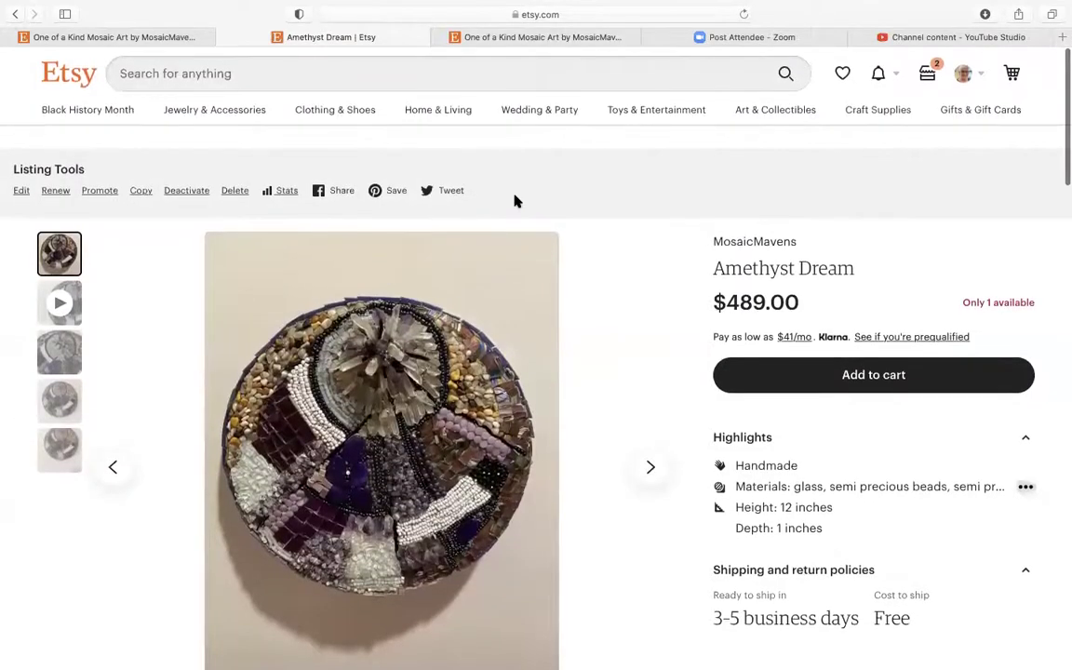
{"action": "left_click", "coordinate": [584, 230]}
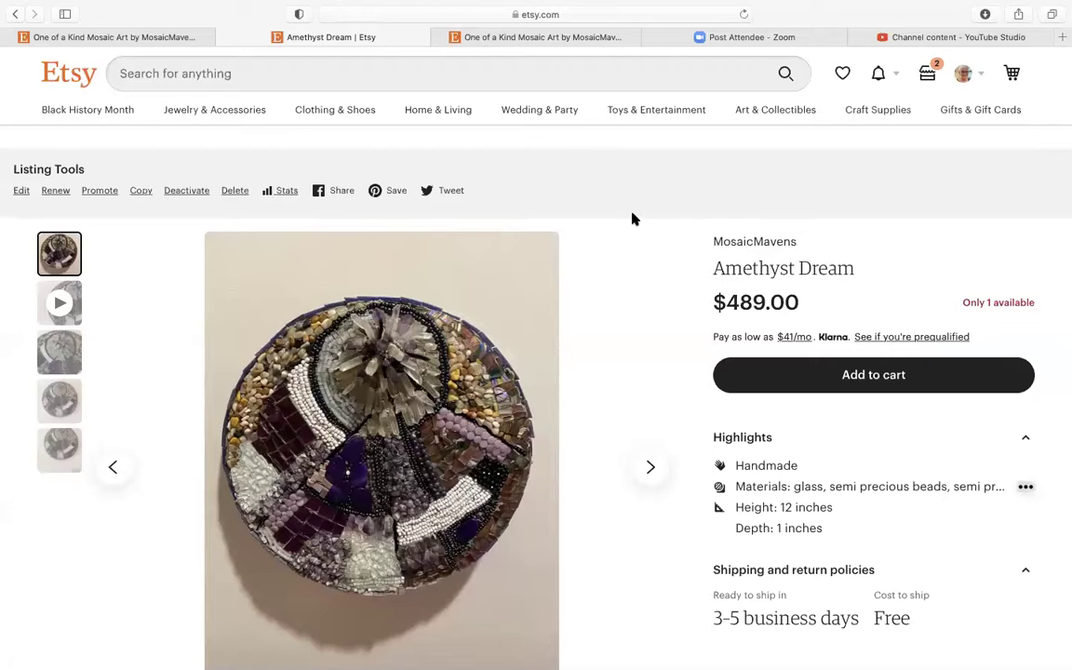